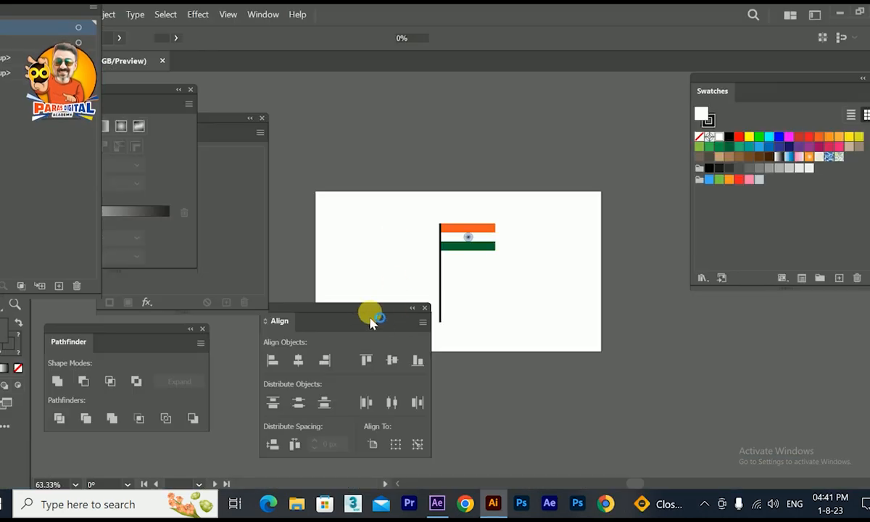
Move the Align panel clear of the artboard and select the flag artwork.
drag(369, 311, 692, 297)
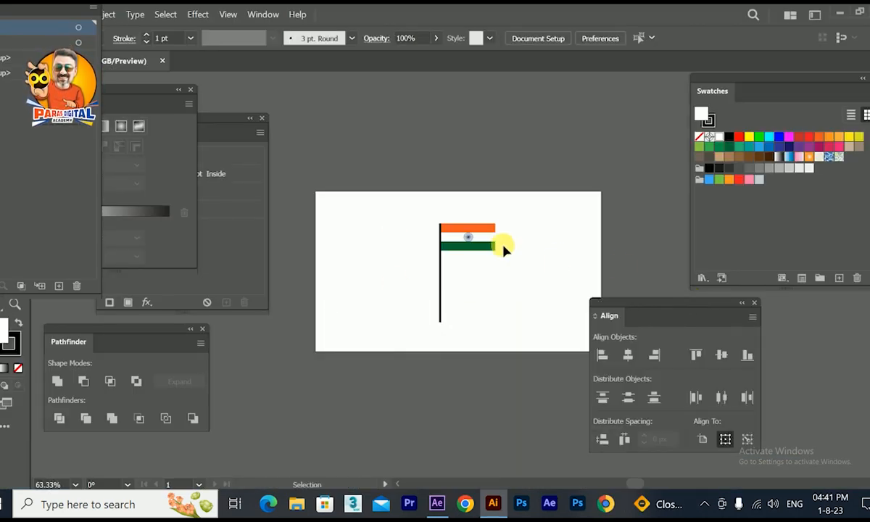
alt+scroll(479, 249, up, 3)
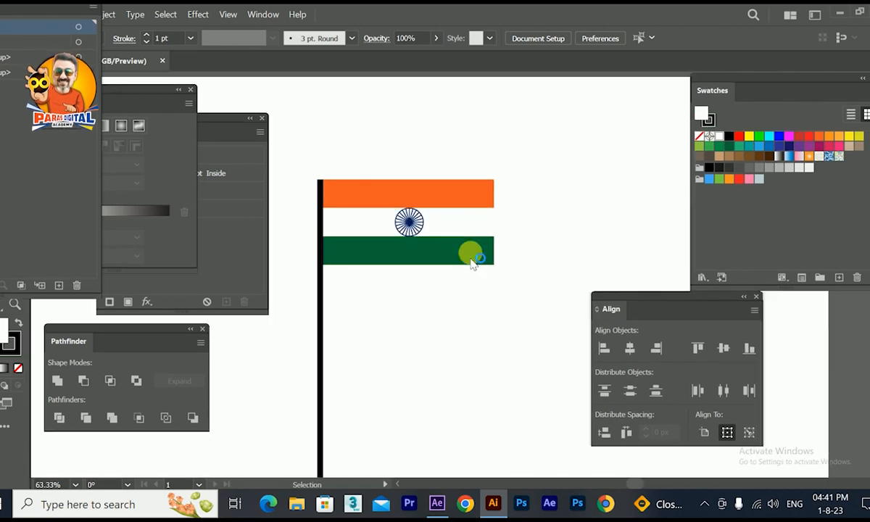
alt+scroll(420, 272, up, 2)
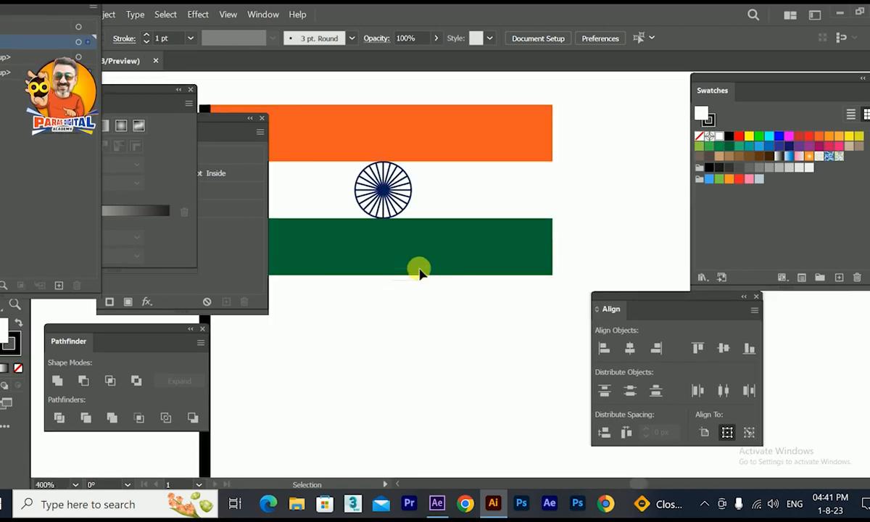
alt+scroll(420, 269, down, 1)
click(426, 256)
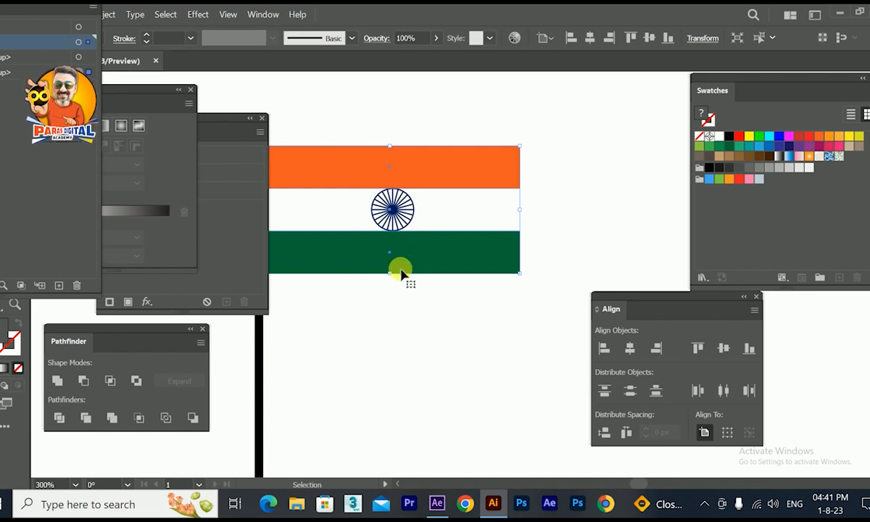
alt+scroll(404, 272, down, 2)
drag(424, 211, 426, 190)
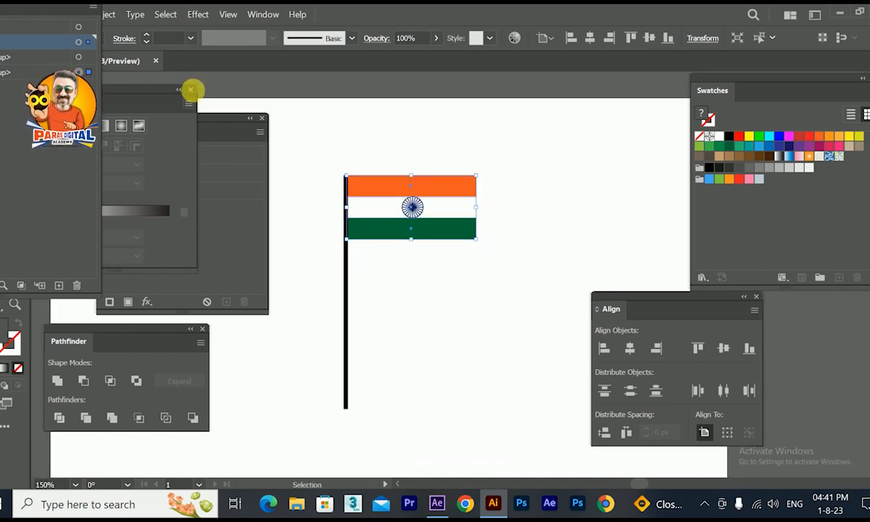
Place the Layers panel beside the flag artwork and collapse the contents of Layer 1.
click(68, 46)
drag(67, 45, 598, 140)
click(494, 170)
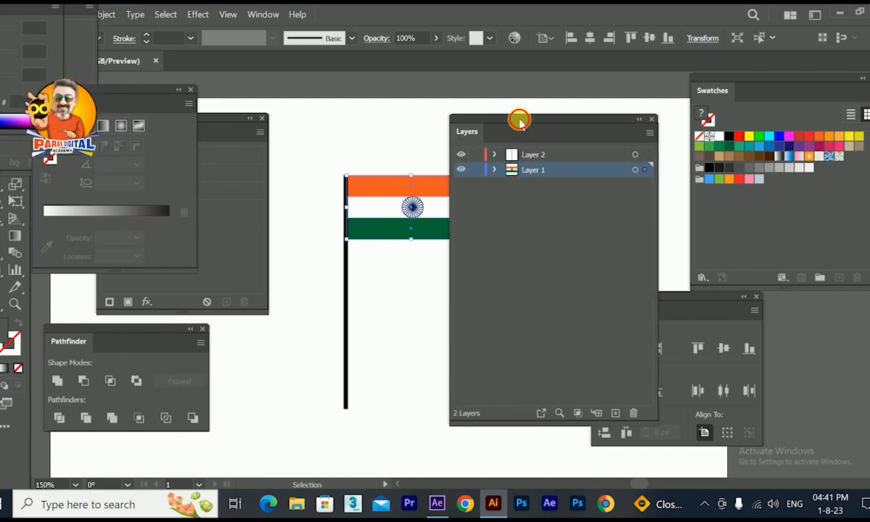
drag(521, 123, 560, 119)
Toggle the visibility of Layer 1 and Layer 2 to check their contents, and make Layer 2 active.
click(506, 162)
click(506, 162)
click(512, 149)
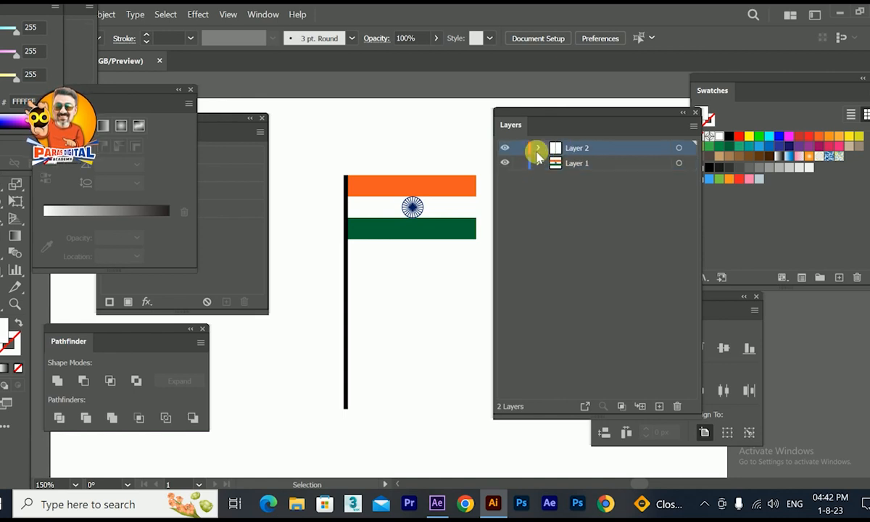
click(506, 148)
click(506, 148)
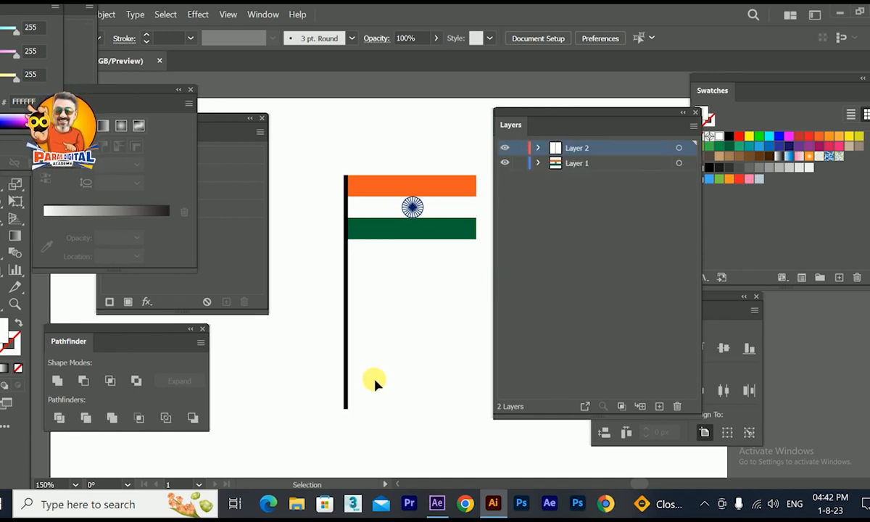
Close the floating Color panel and shift the view to show the foot of the flagpole.
drag(361, 430, 372, 346)
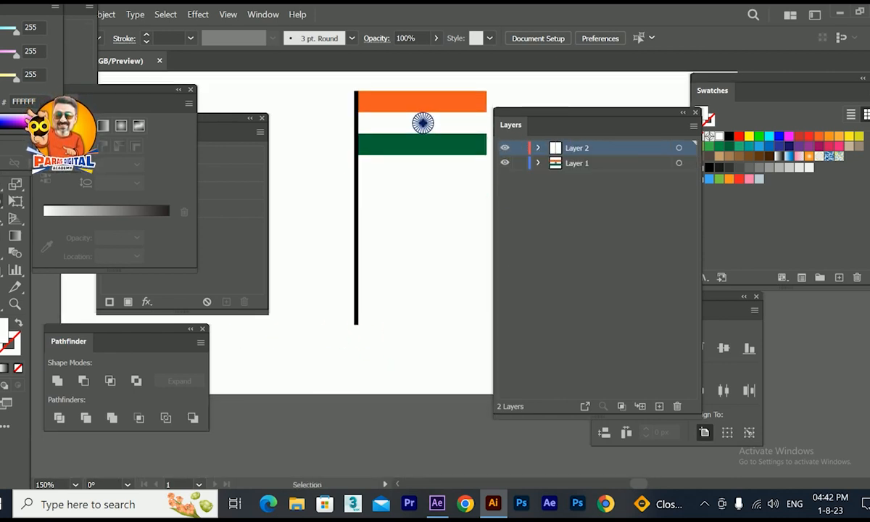
drag(11, 7, 265, 70)
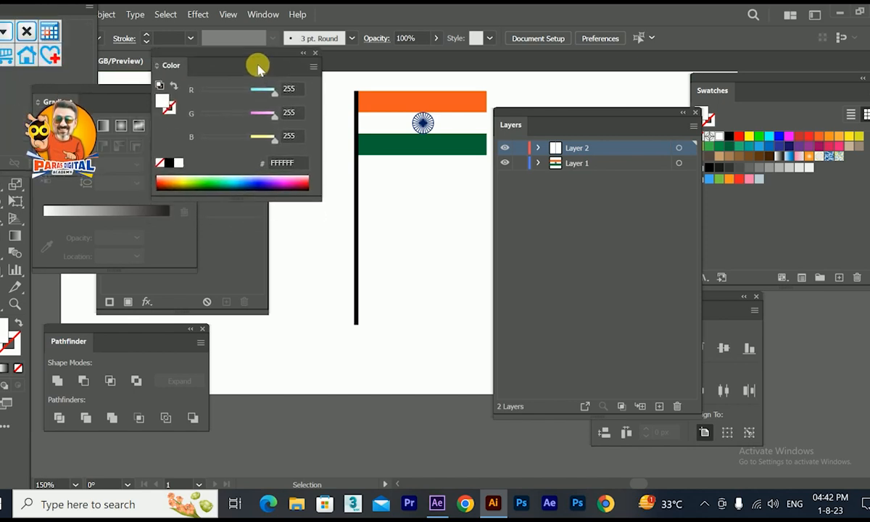
click(316, 56)
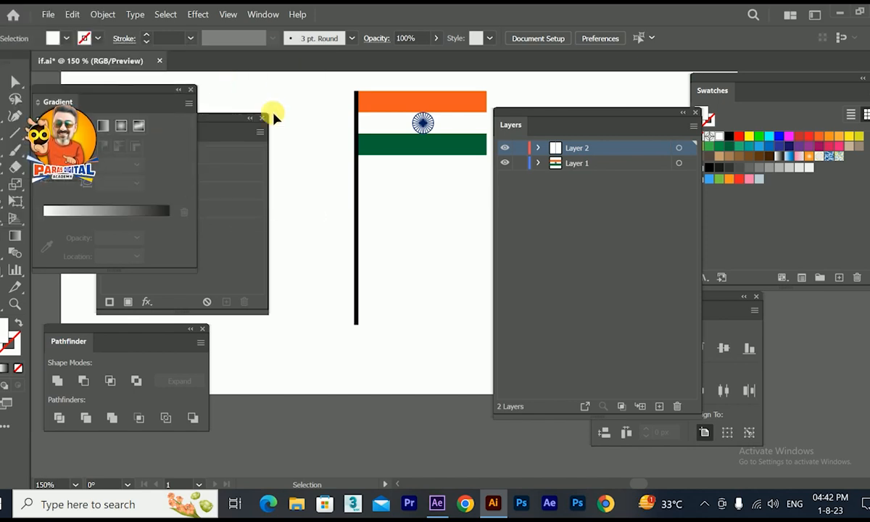
Draw a two-tier base from two dark grey rectangles under the flagpole on Layer 2, with the lower tier wider.
key(m)
drag(265, 325, 462, 346)
key(v)
mouse_move(365, 334)
mouse_down()
mouse_move(376, 334)
mouse_move(360, 335)
mouse_up()
click(739, 168)
mouse_move(459, 335)
mouse_down()
mouse_move(388, 343)
mouse_move(388, 351)
mouse_up()
key(ctrl+minus)
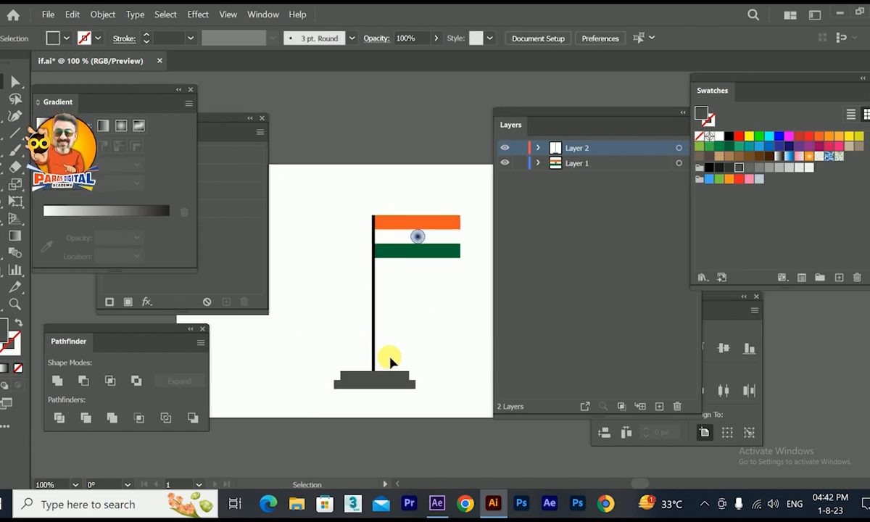
Check the pole and base on Layer 2 by toggling its visibility, make Layer 1 active, and save the file.
click(505, 147)
click(505, 147)
click(562, 164)
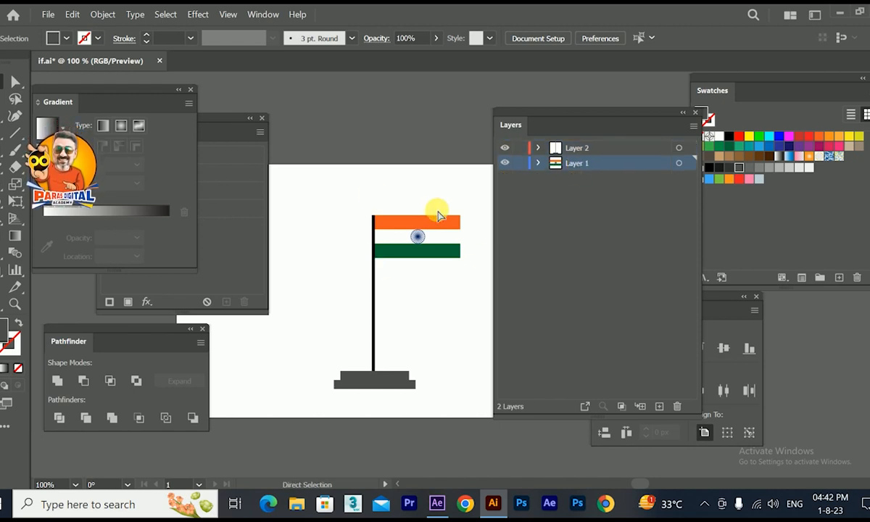
key(ctrl+s)
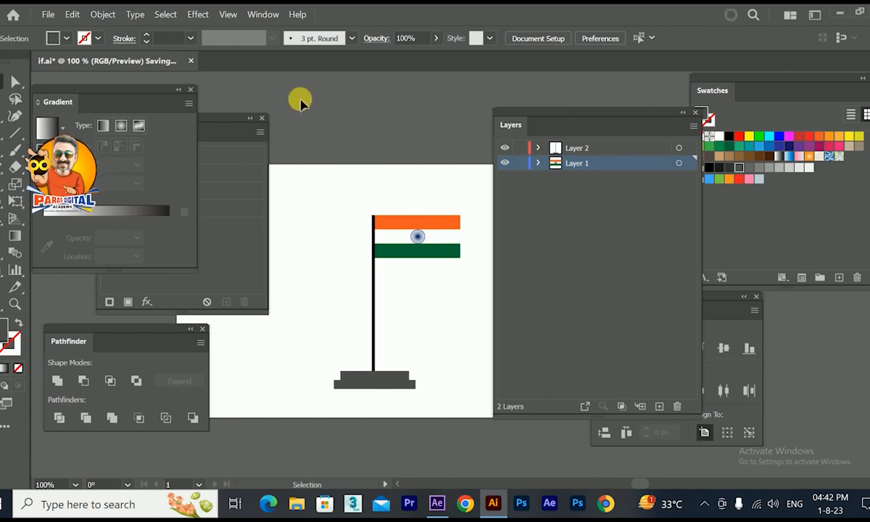
Switch to After Effects and import the Illustrator file "if" from the Desktop as Composition - Retain Layer Sizes.
click(437, 504)
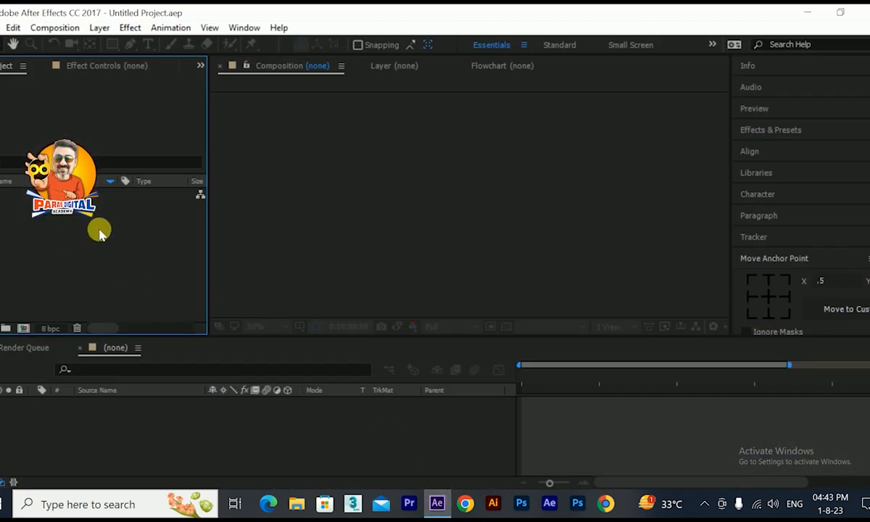
double_click(99, 232)
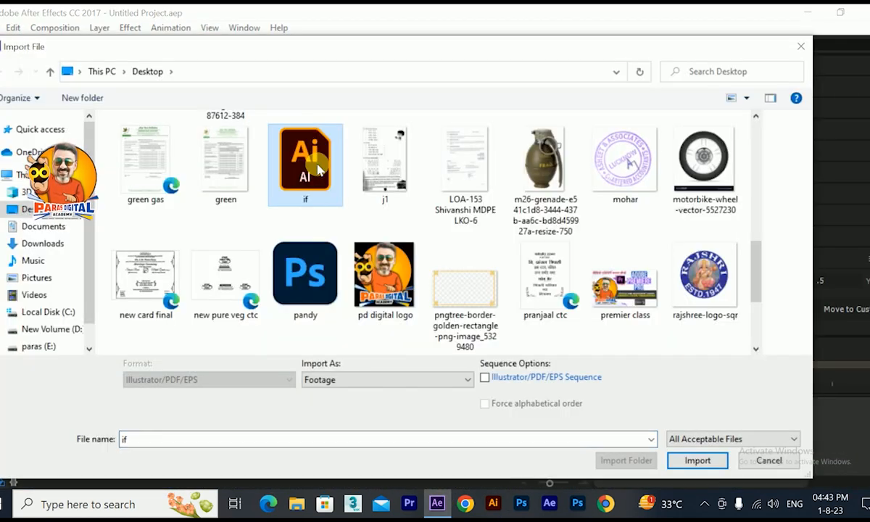
click(366, 380)
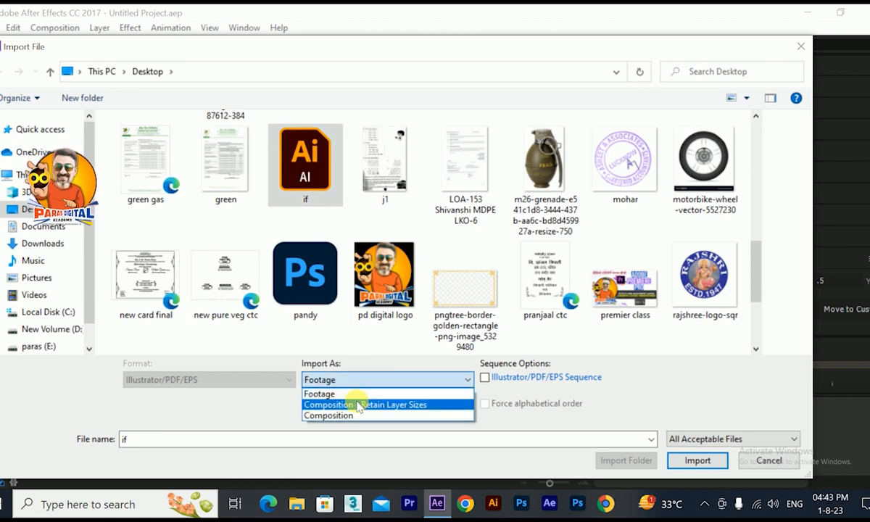
click(358, 405)
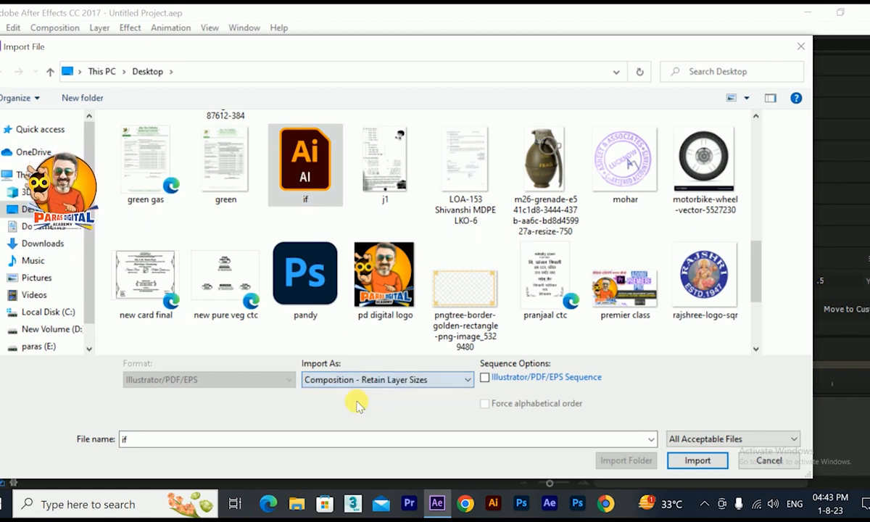
click(696, 461)
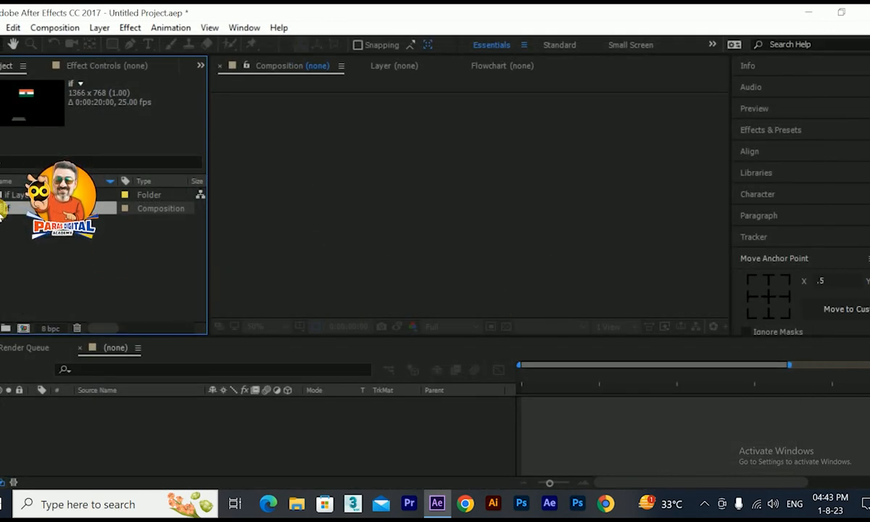
Open the "if" composition and select the flag layer, Layer 1.
double_click(3, 208)
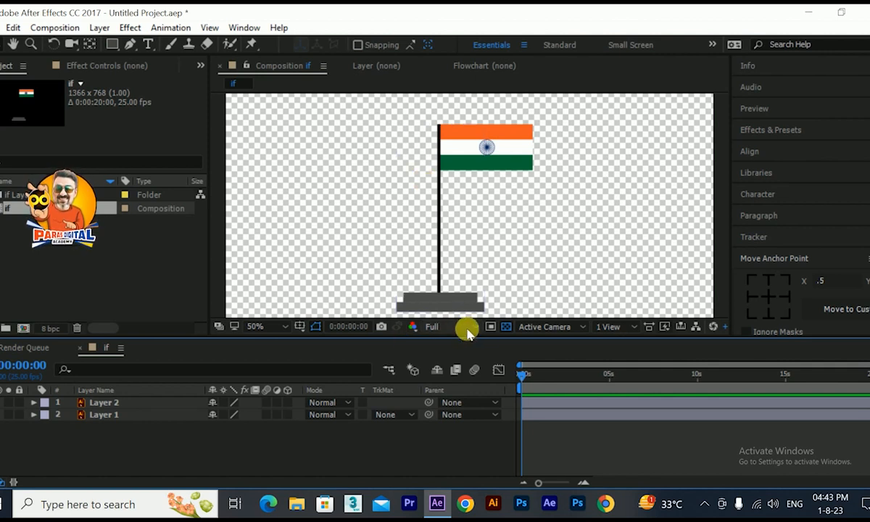
click(499, 329)
click(501, 329)
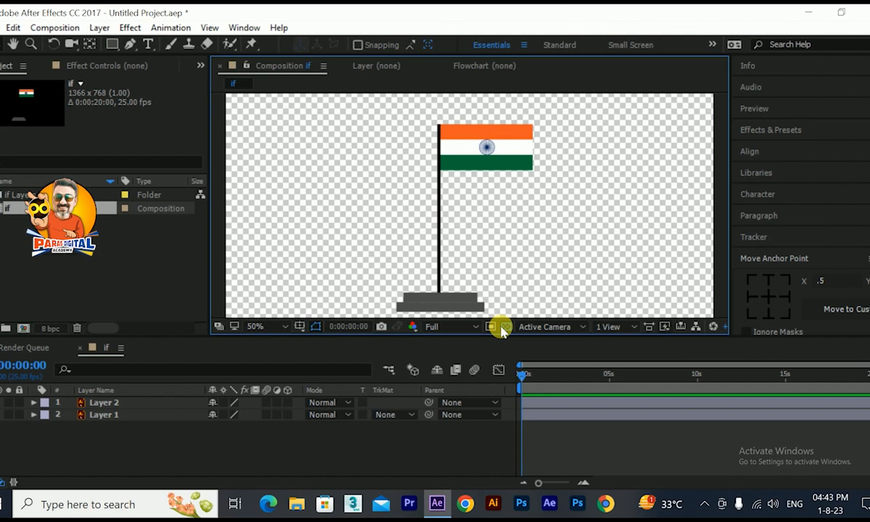
scroll(413, 160, down, 3)
scroll(413, 78, up, 3)
scroll(417, 123, up, 1)
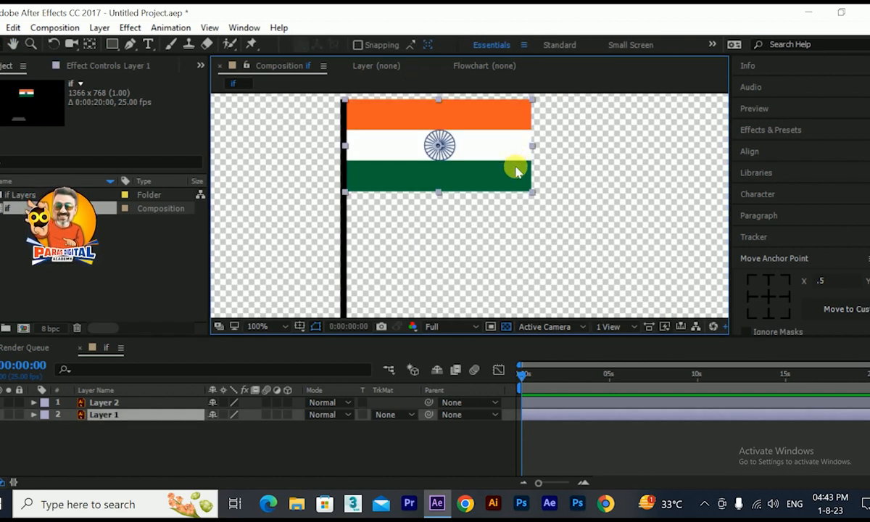
scroll(516, 163, down, 2)
drag(404, 208, 406, 171)
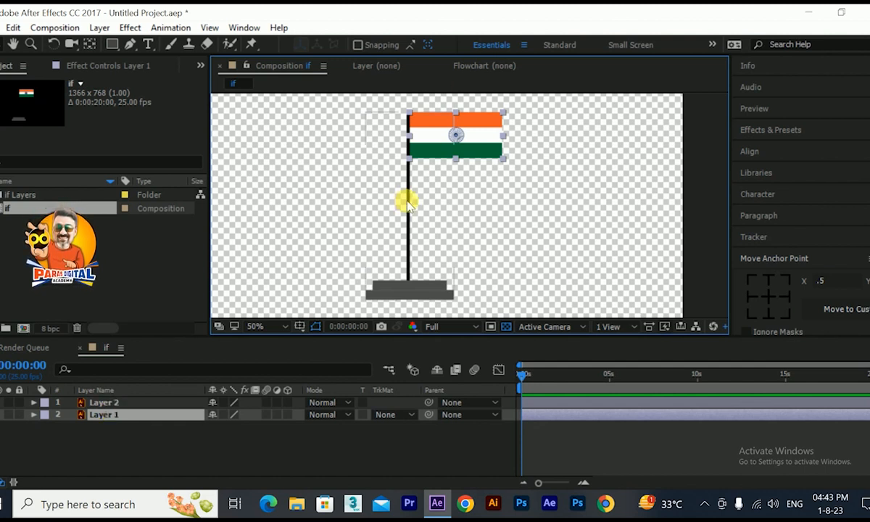
Pre-compose Layer 1 as Layer 1 Comp 1, moving all attributes into the new composition.
right_click(127, 416)
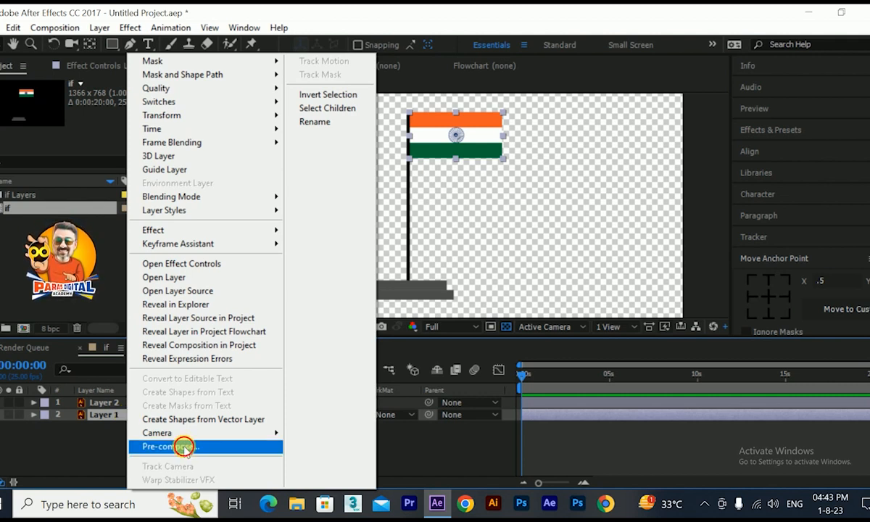
click(186, 447)
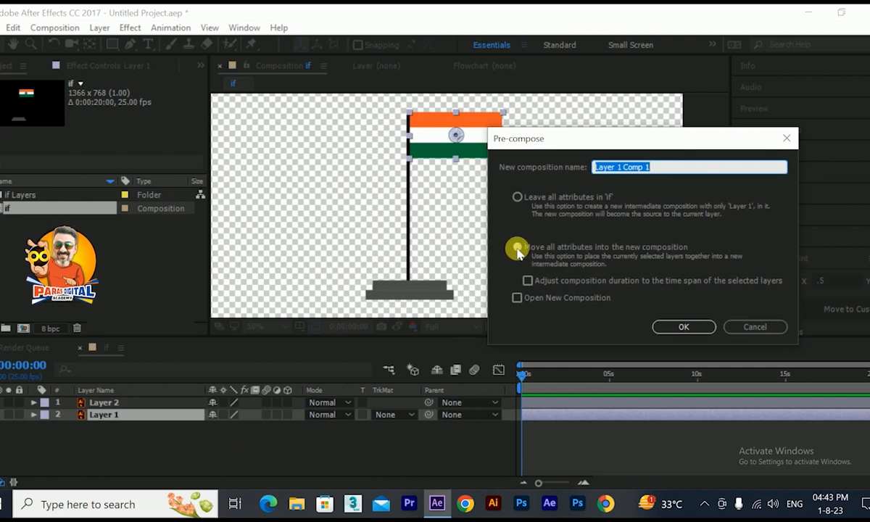
key(Return)
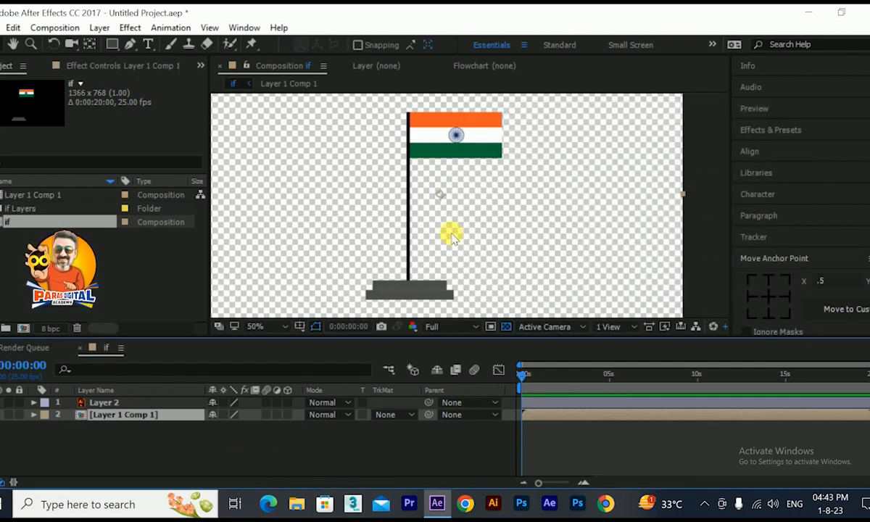
Open Layer 1 Comp 1 and move the flag horizontally until it sits against the composition's left edge.
double_click(455, 126)
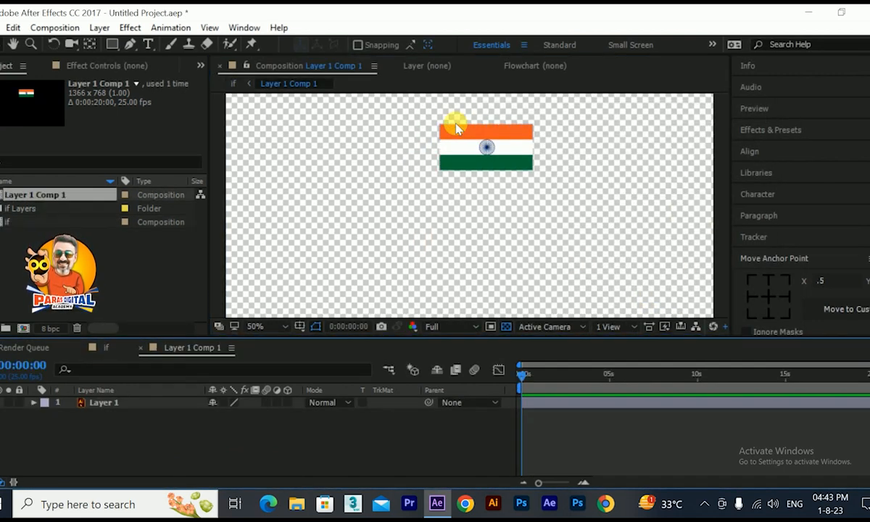
key(comma)
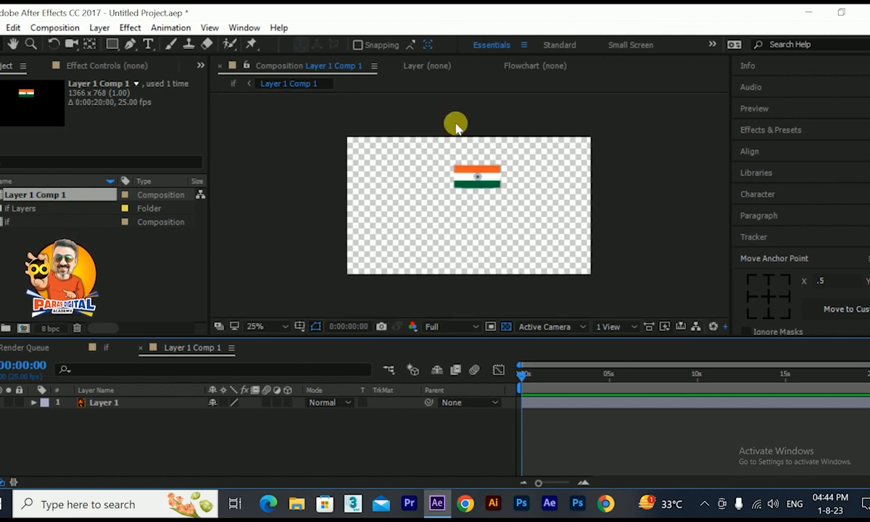
click(462, 174)
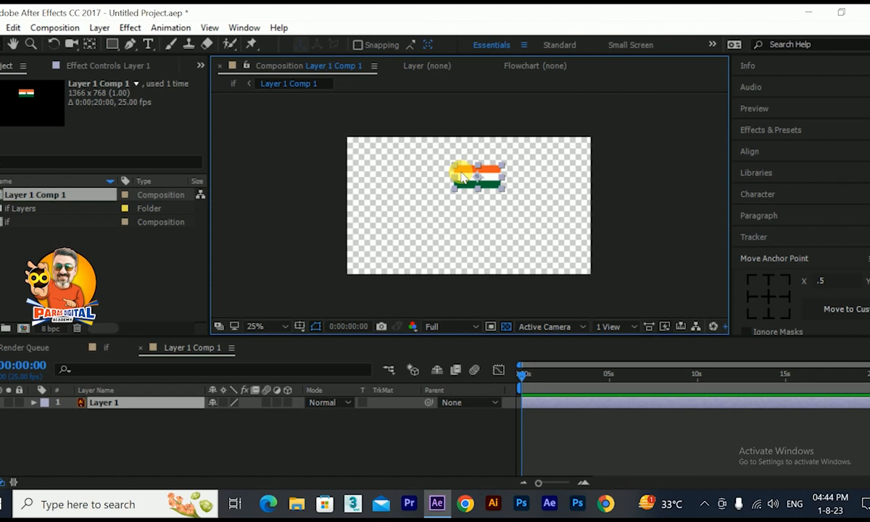
scroll(469, 176, up, 2)
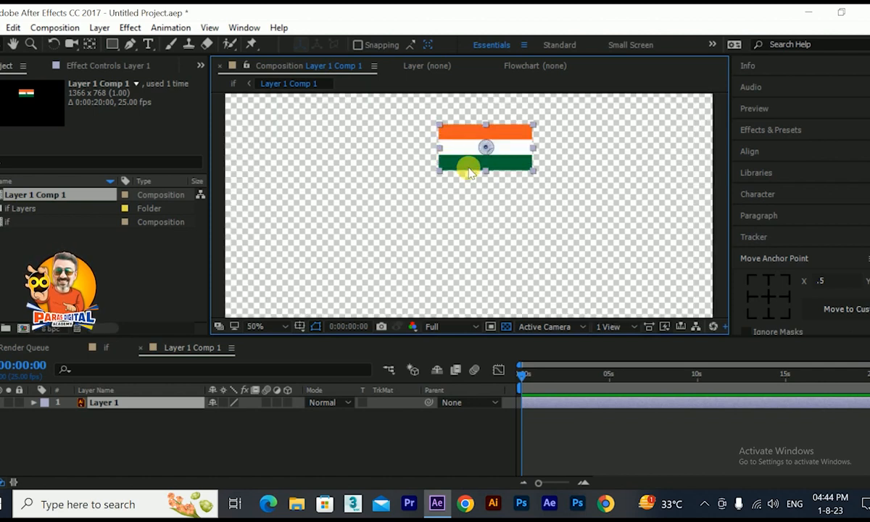
scroll(493, 170, down, 2)
drag(491, 177, 387, 185)
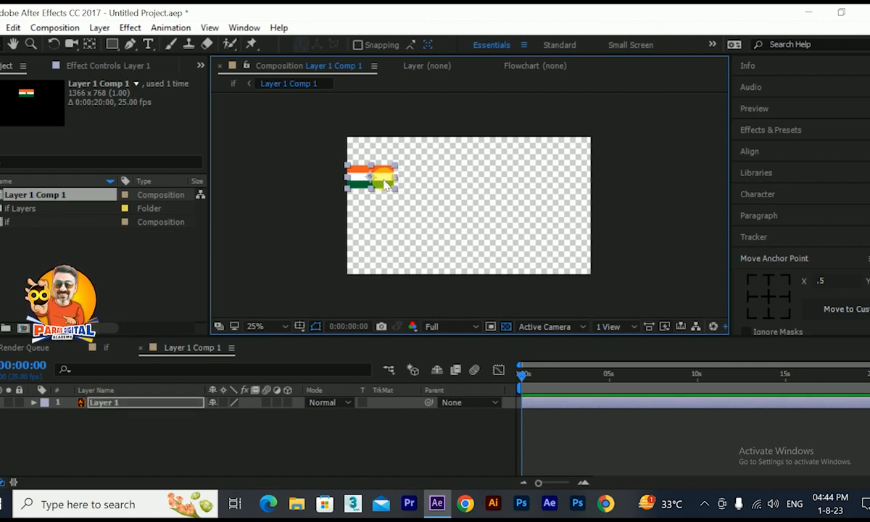
scroll(360, 179, up, 2)
drag(334, 166, 638, 206)
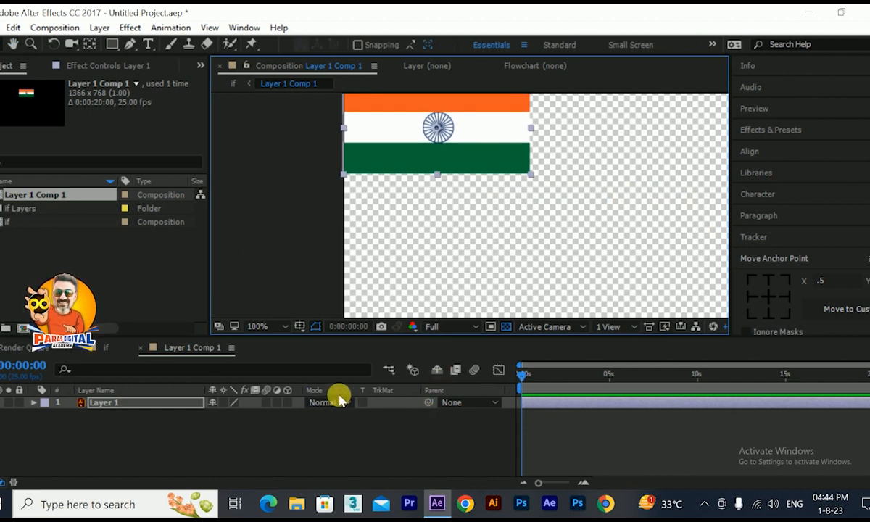
Check the shifted flag against the pole in the "if" composition, and return to Layer 1 Comp 1.
click(115, 348)
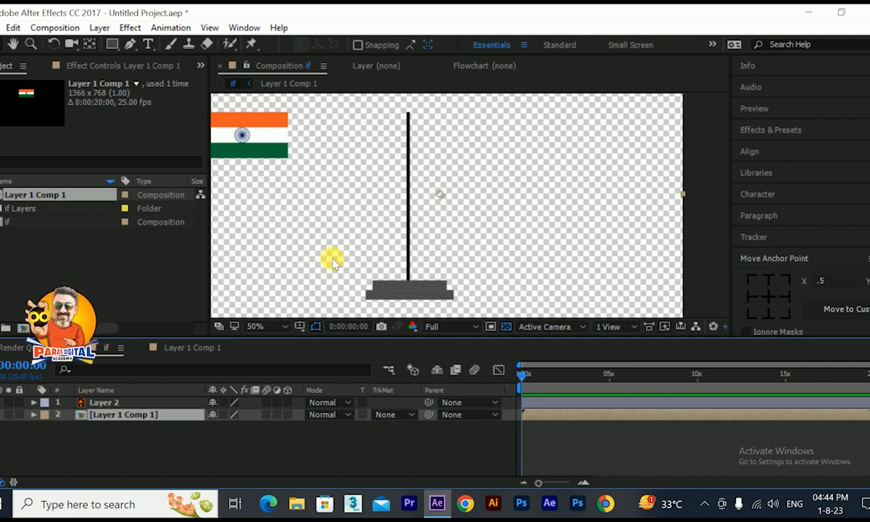
double_click(106, 415)
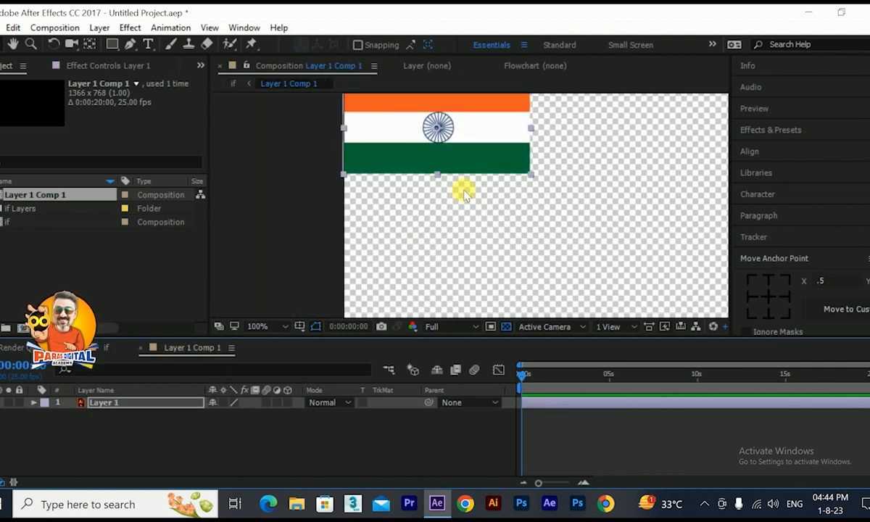
scroll(464, 193, down, 2)
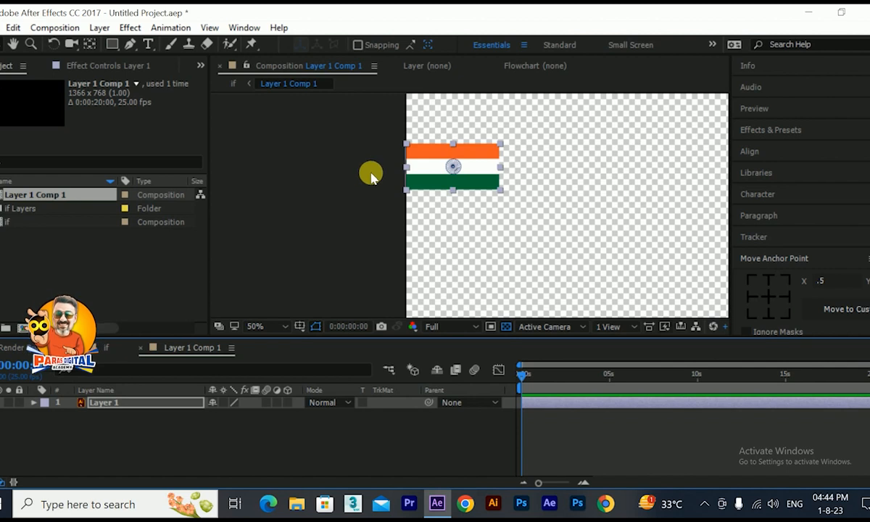
Place Puppet pins on the flag, one per stripe along the hoist side and one at the middle of the fly edge.
scroll(369, 175, up, 2)
drag(383, 193, 457, 196)
scroll(386, 196, down, 1)
scroll(377, 138, up, 1)
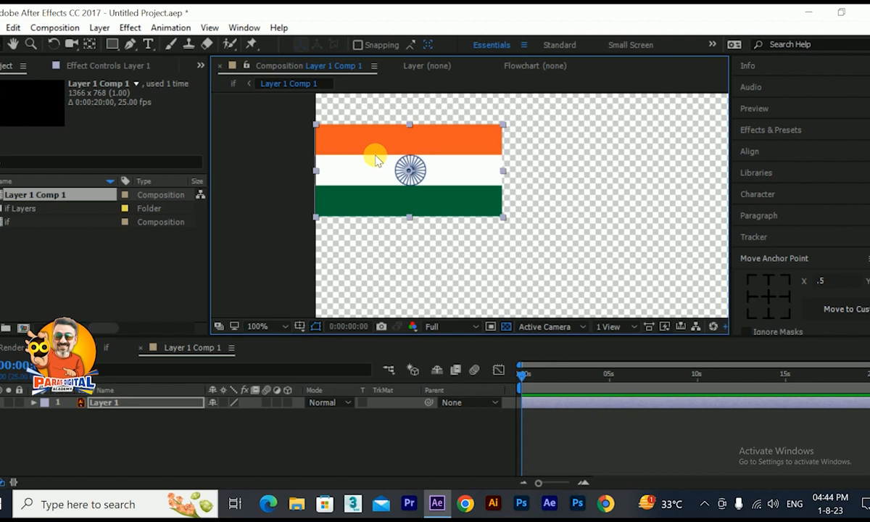
click(252, 45)
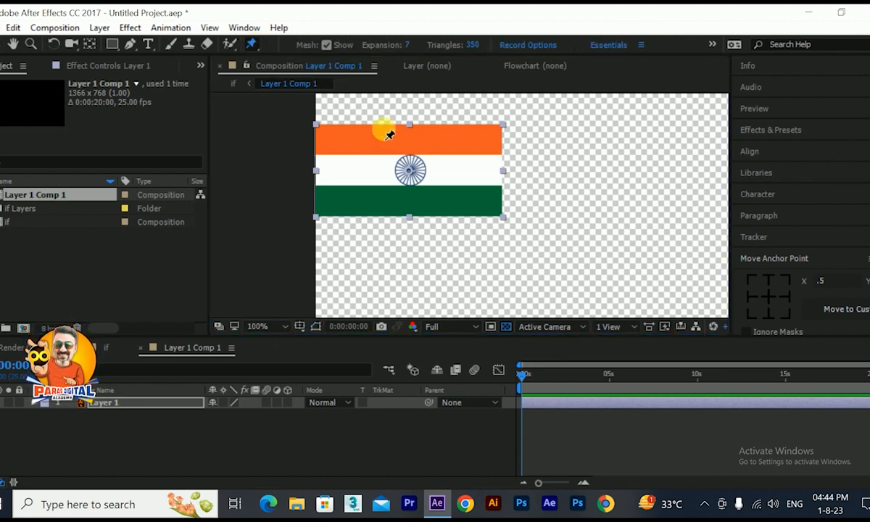
click(327, 143)
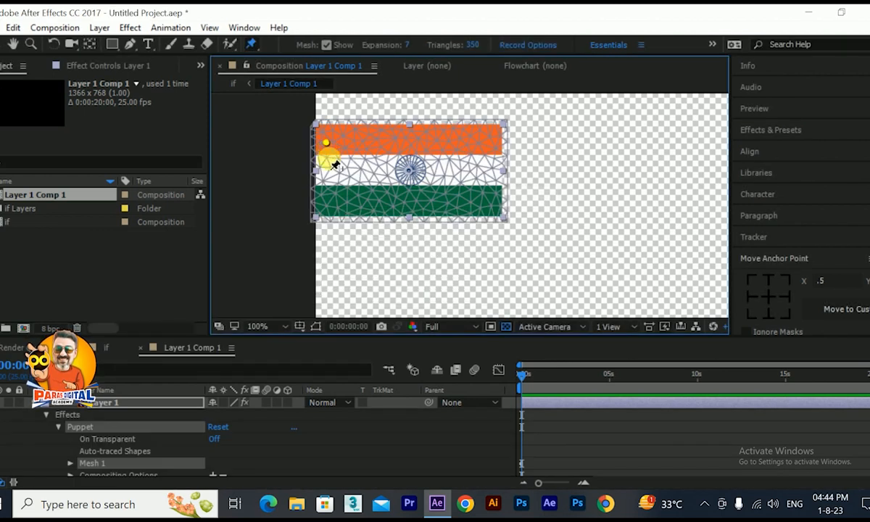
click(331, 209)
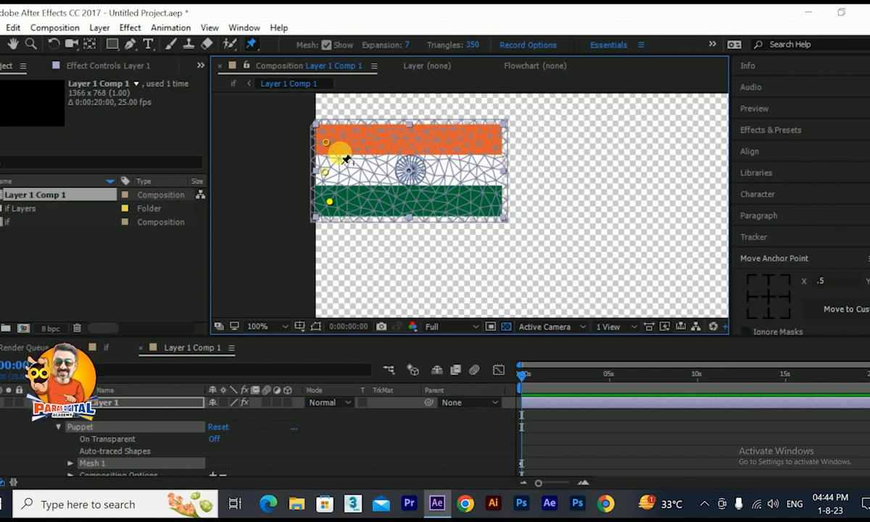
click(497, 172)
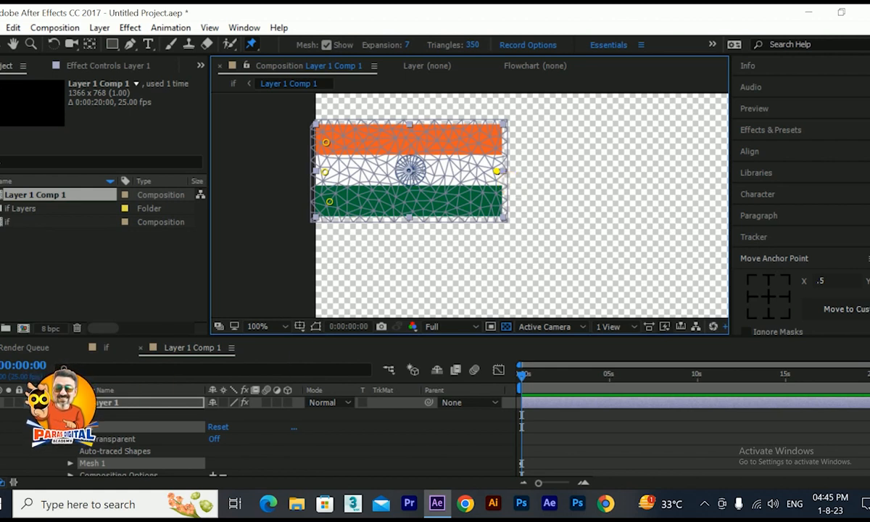
Reveal Layer 1's puppet pin position keyframes, examine them at the start of the timeline, and collapse the layer's properties.
click(105, 407)
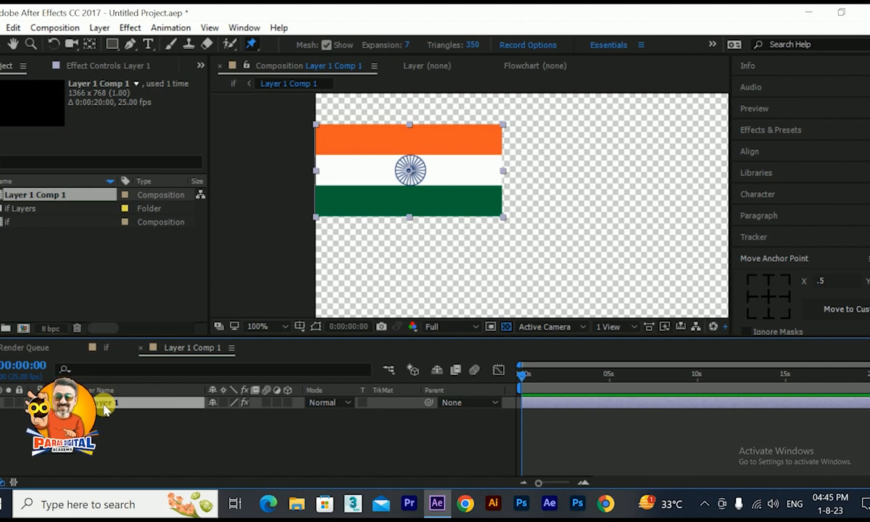
key(u)
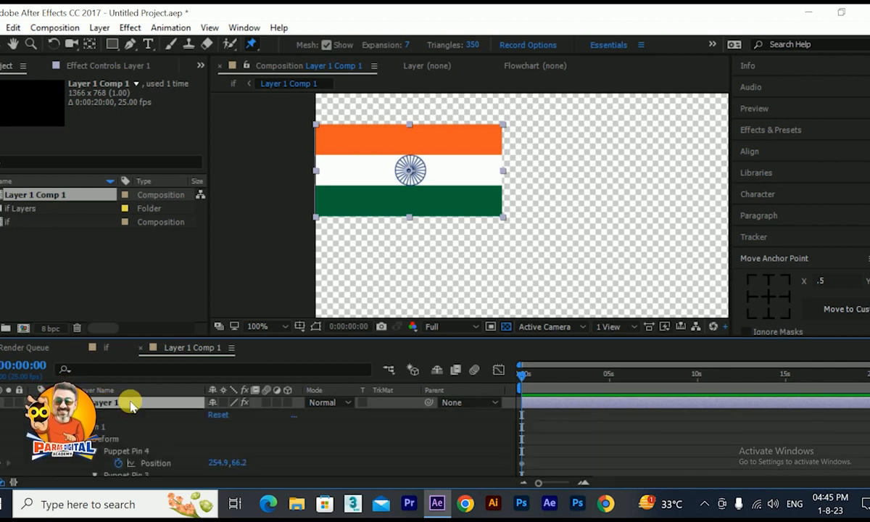
scroll(570, 446, down, 2)
scroll(573, 443, up, 2)
scroll(573, 443, down, 2)
click(621, 420)
drag(599, 454, 467, 391)
key(u)
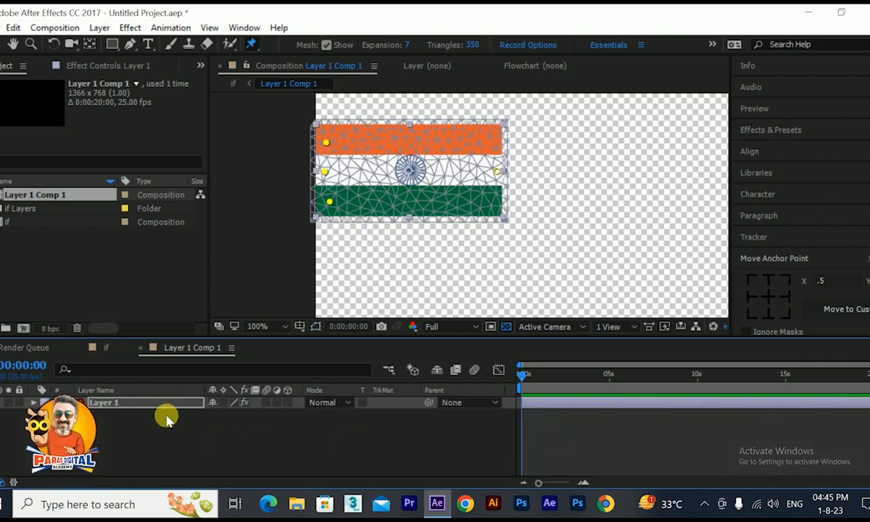
click(145, 402)
key(u)
drag(566, 446, 515, 460)
key(u)
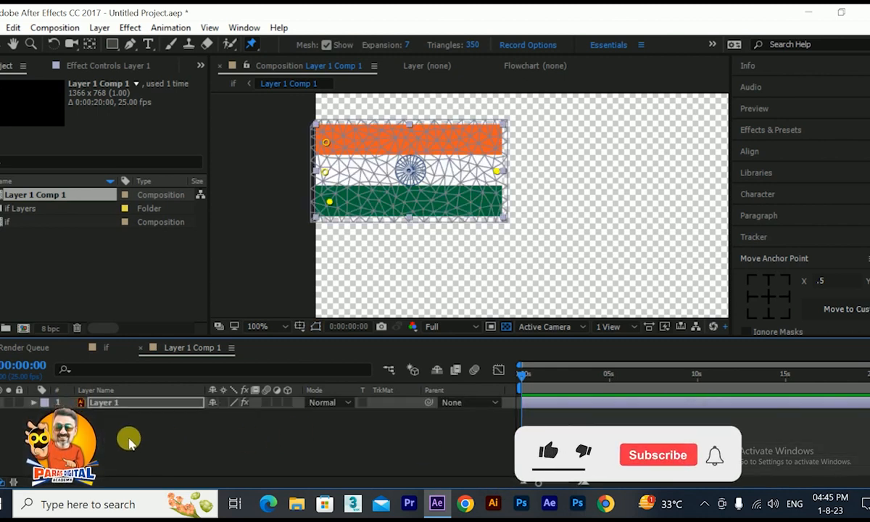
Apply the Wave Warp distort effect to Layer 1.
click(99, 410)
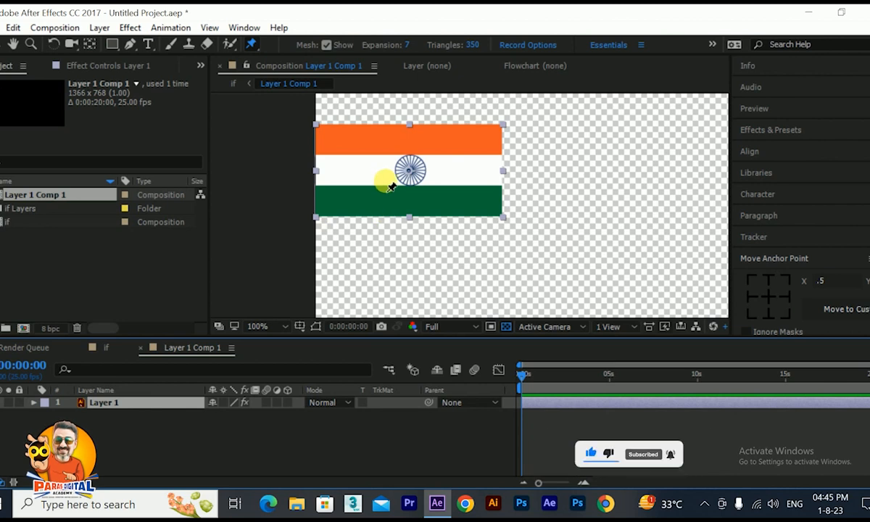
click(129, 29)
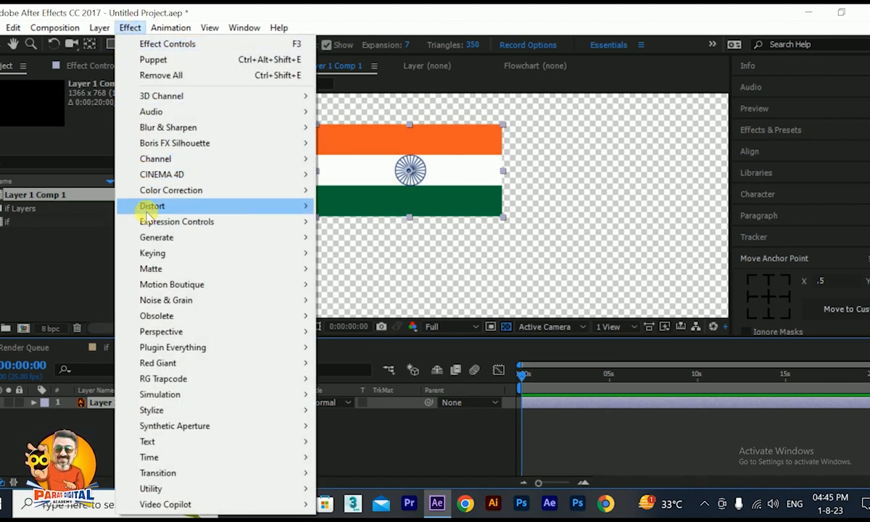
mouse_move(149, 209)
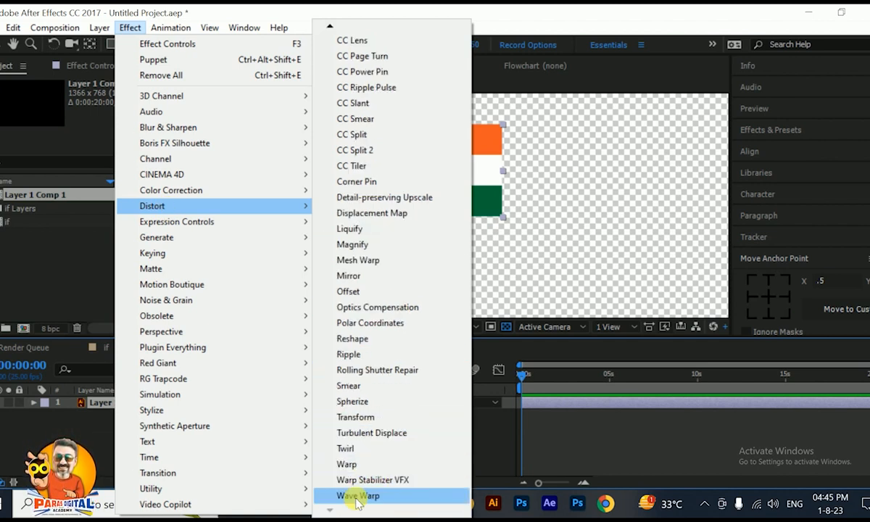
click(348, 496)
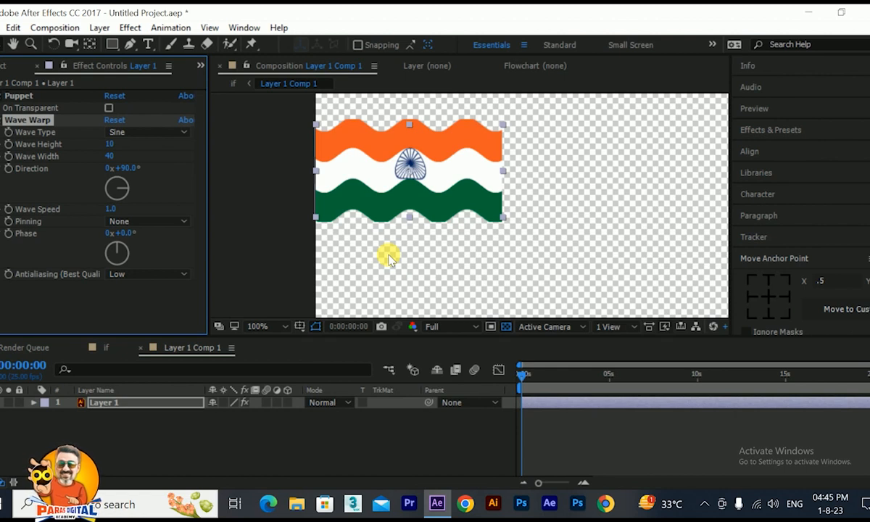
Set the Wave Warp wave width to 108 and scrub through the timeline to check the flag's motion.
drag(522, 374, 541, 384)
drag(538, 385, 524, 386)
drag(109, 156, 614, 167)
drag(522, 373, 651, 371)
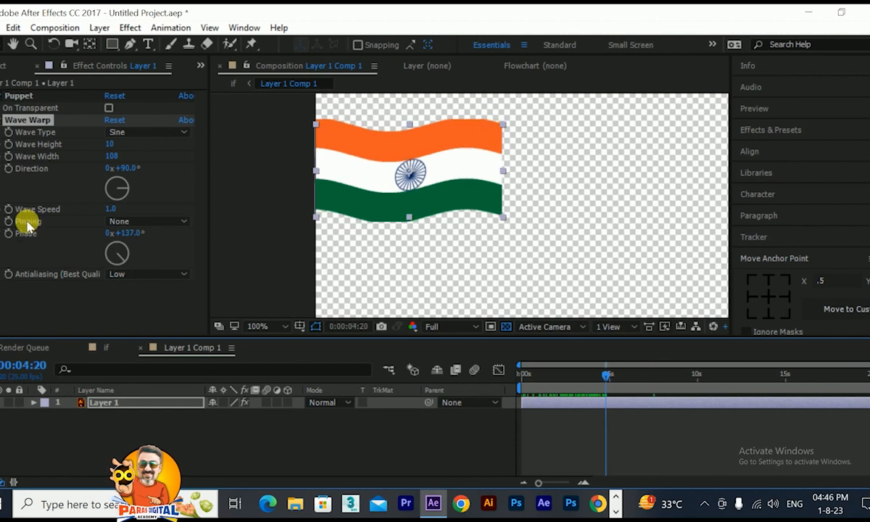
Set the Wave Warp pinning to Left Edge and its phase to 0°.
click(165, 221)
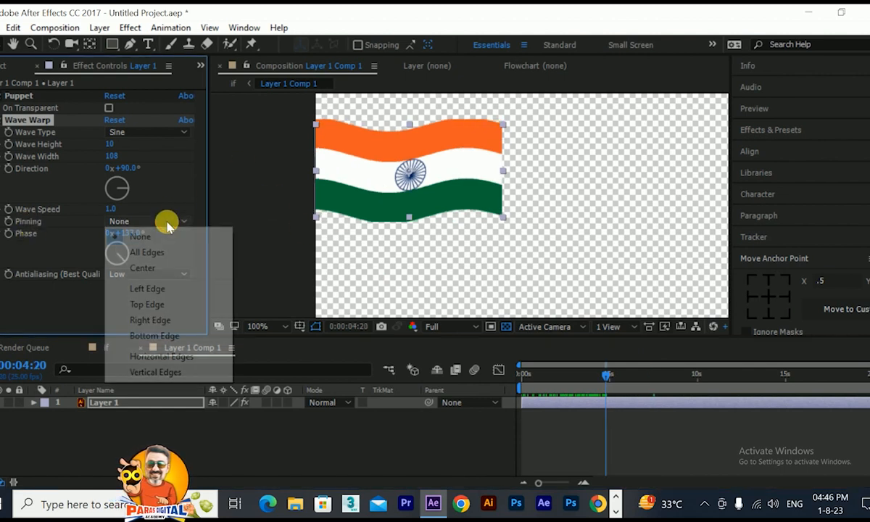
click(178, 289)
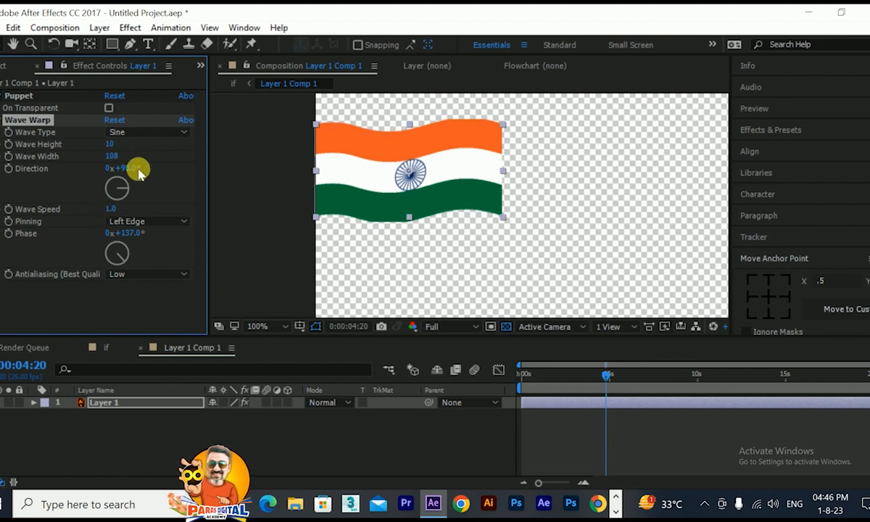
click(125, 234)
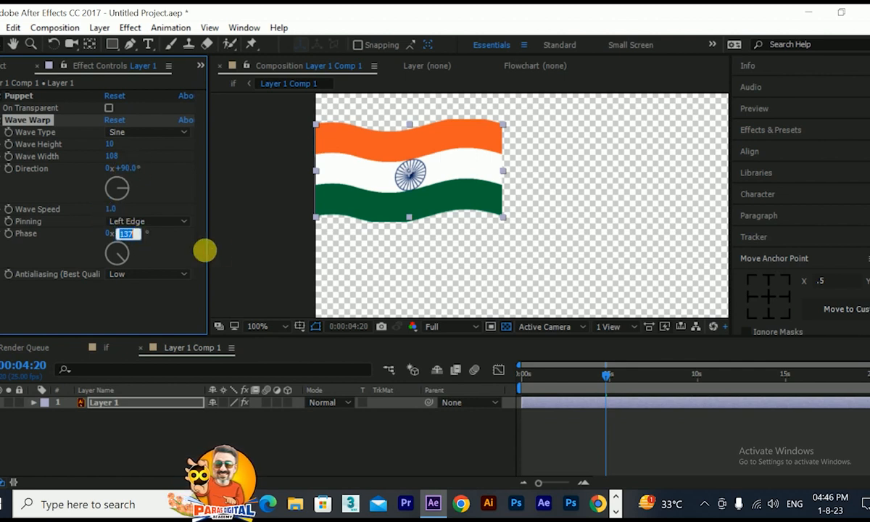
text(0x+0.0°)
key(Return)
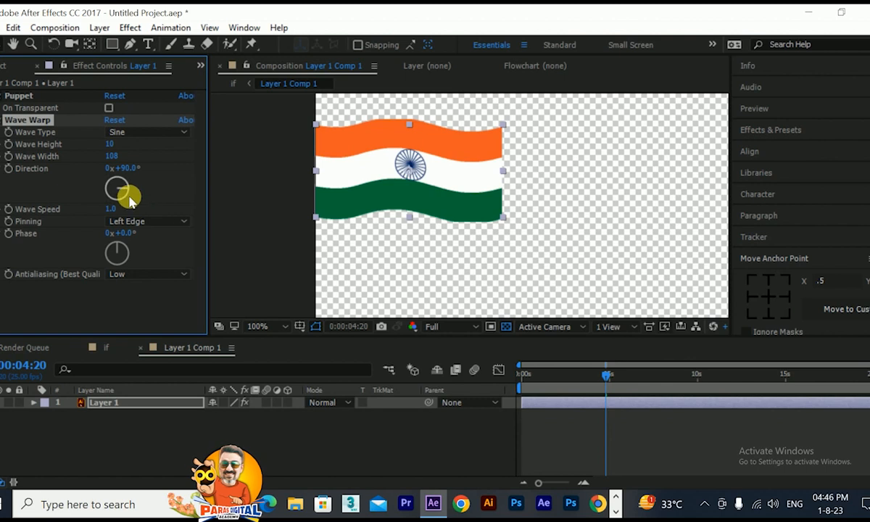
Try out the Wave Warp direction and set it to 143°.
drag(130, 168, 156, 193)
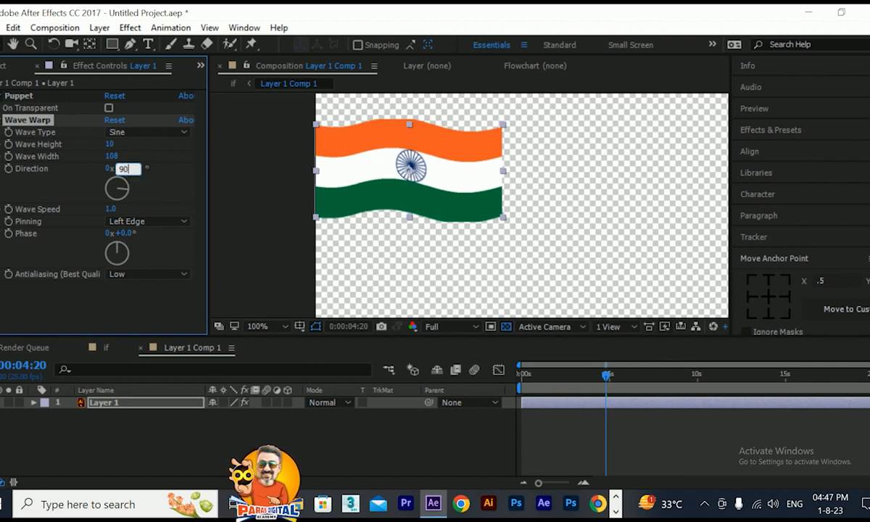
key(Return)
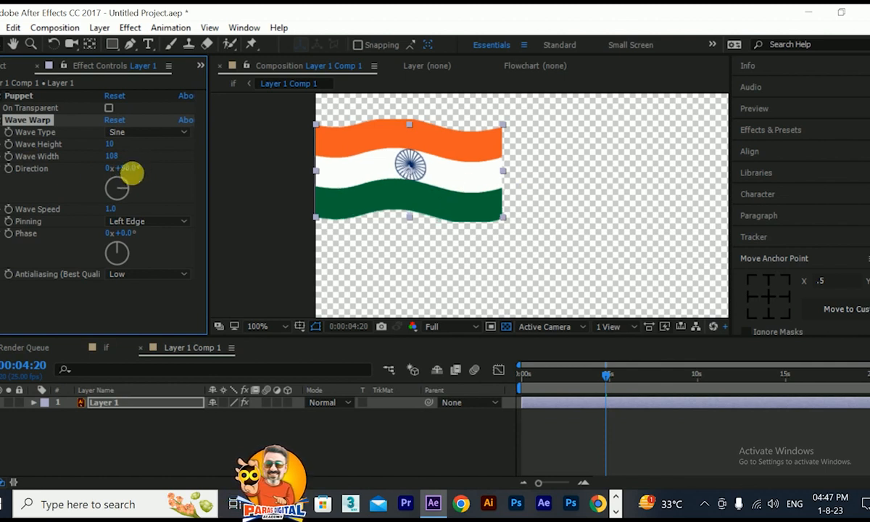
drag(133, 174, 171, 170)
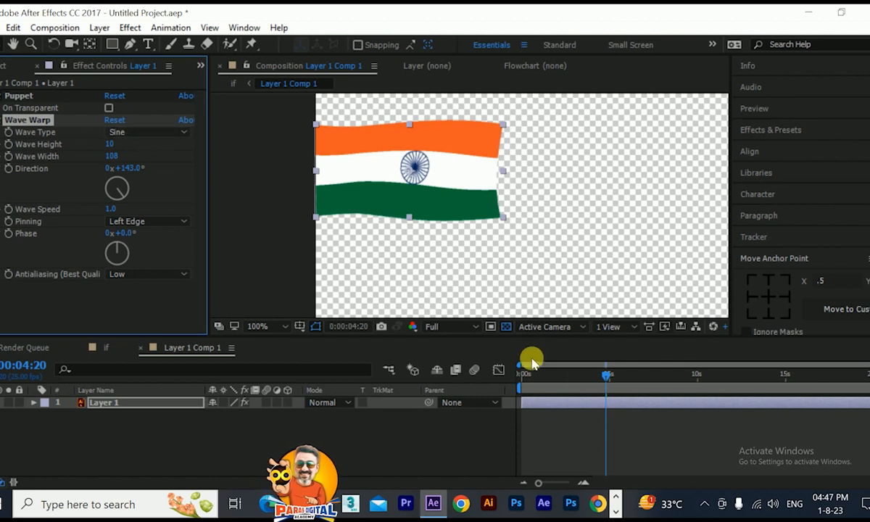
Return to the start of the timeline and play back the waving flag animation.
drag(593, 383, 456, 375)
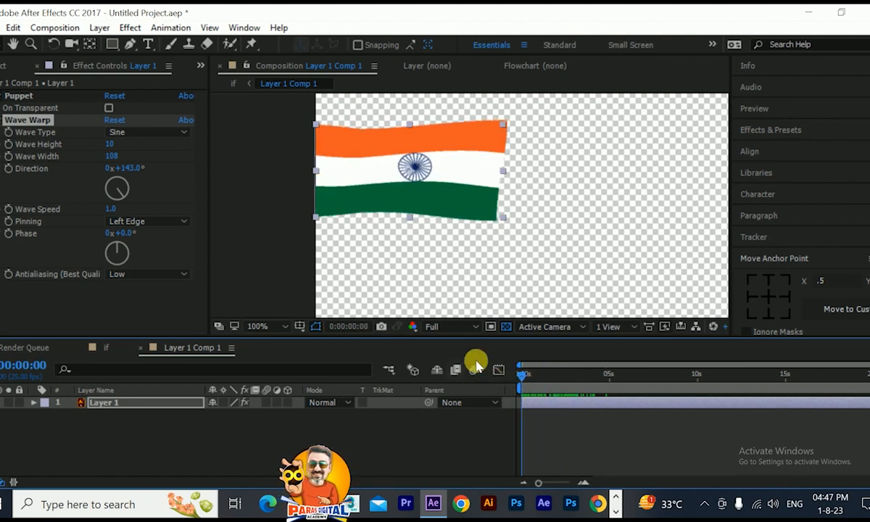
click(777, 115)
click(803, 129)
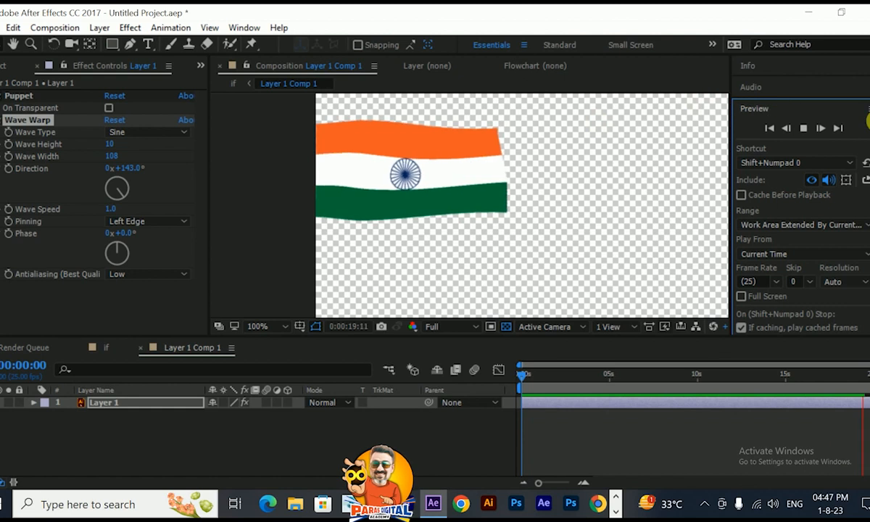
click(804, 128)
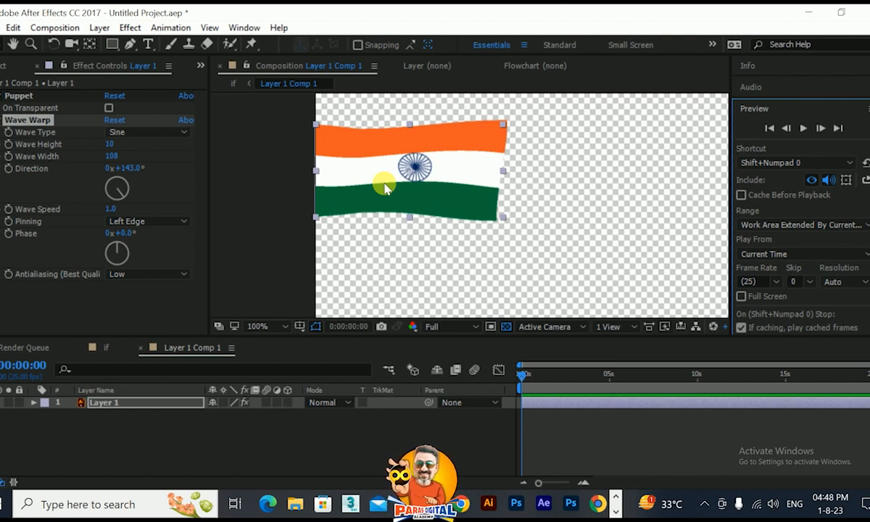
Duplicate the Wave Warp effect on Layer 1 and set the copy's wave type to Circle.
click(22, 121)
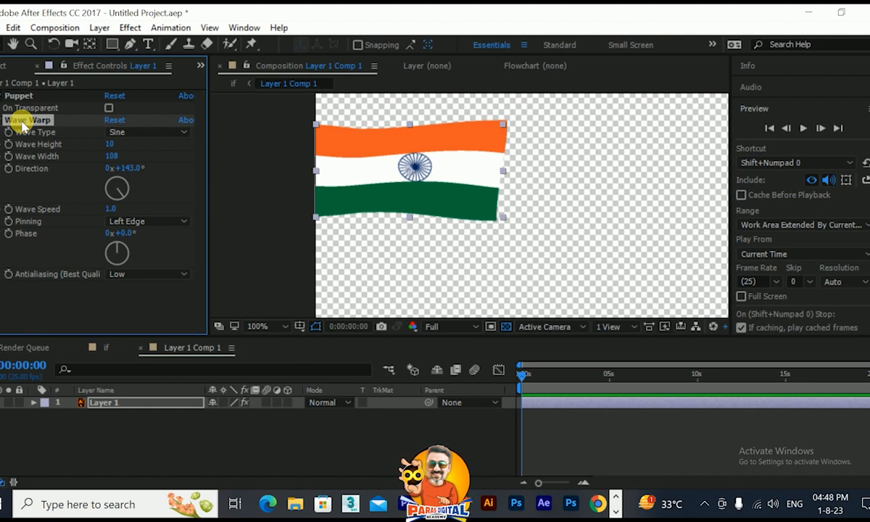
key(ctrl+d)
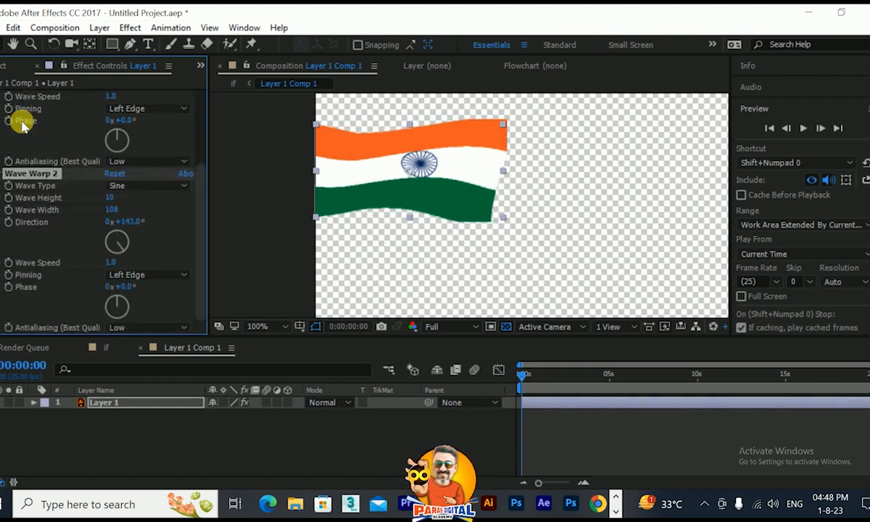
scroll(19, 167, up, 5)
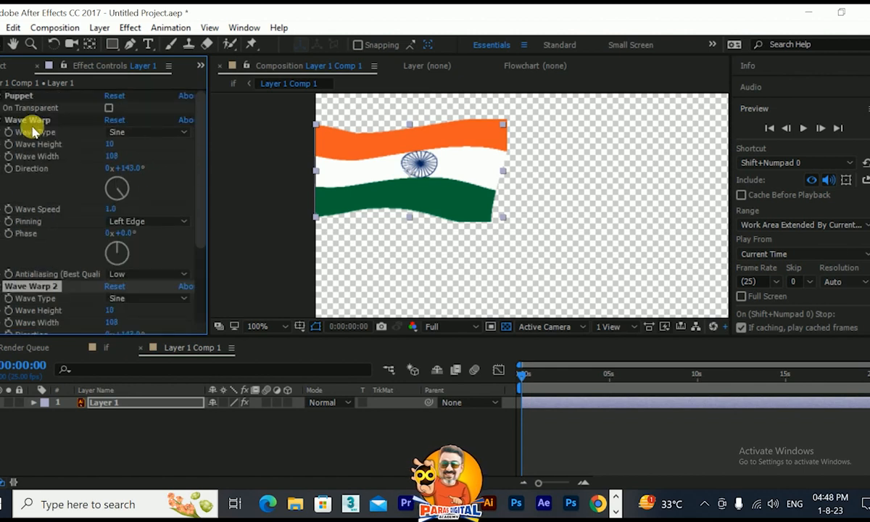
scroll(30, 123, down, 3)
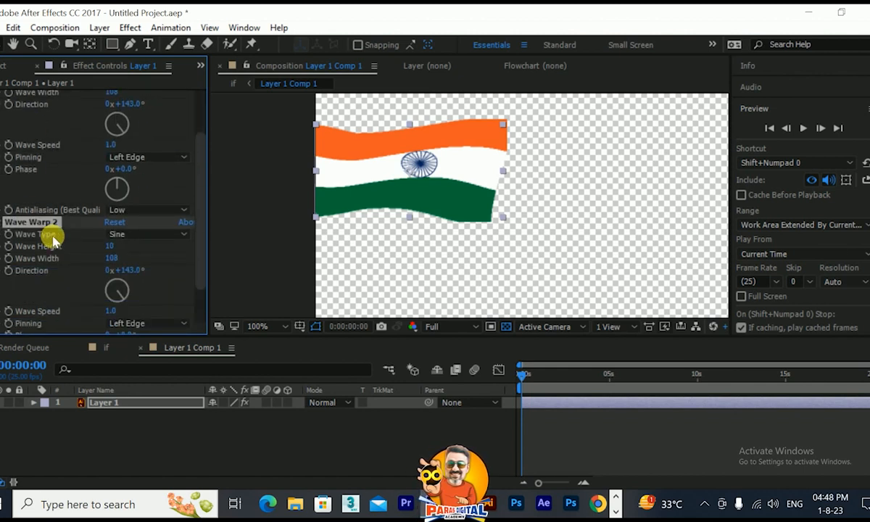
scroll(52, 239, down, 2)
click(142, 186)
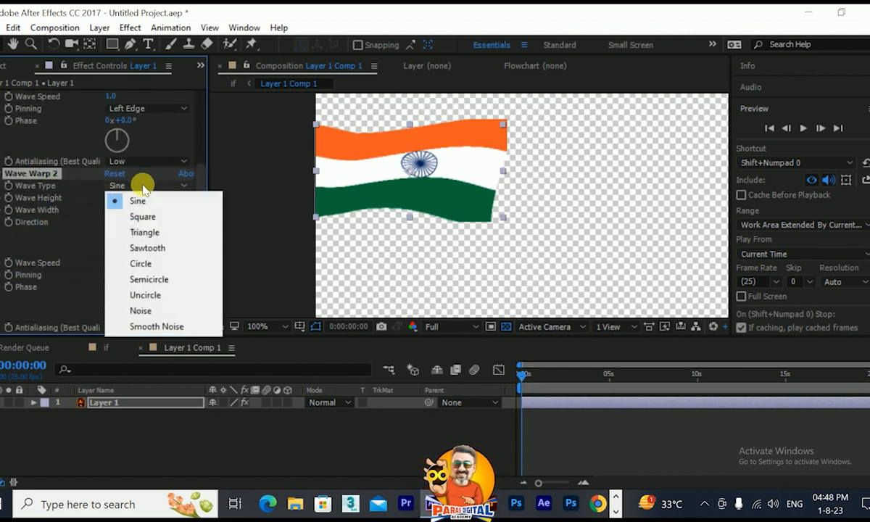
click(149, 263)
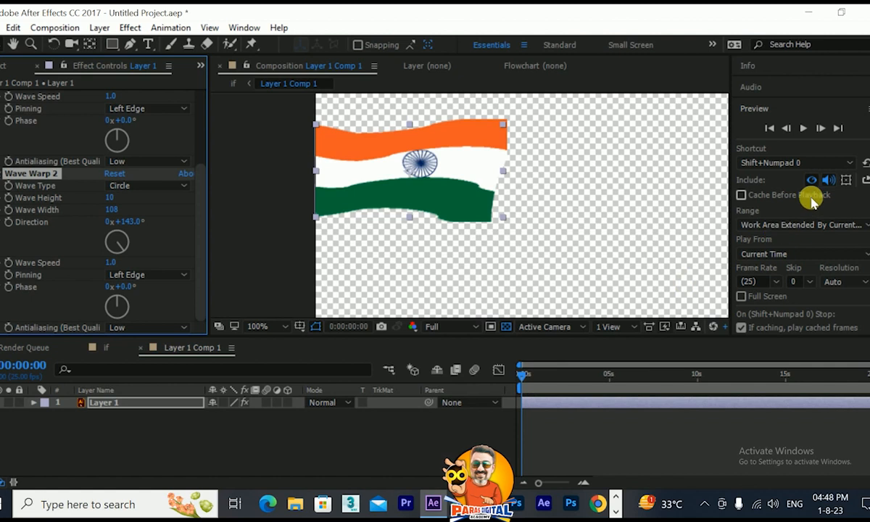
Preview the flag and set the second Wave Warp's wave width to 119 and wave height to 19.
click(805, 128)
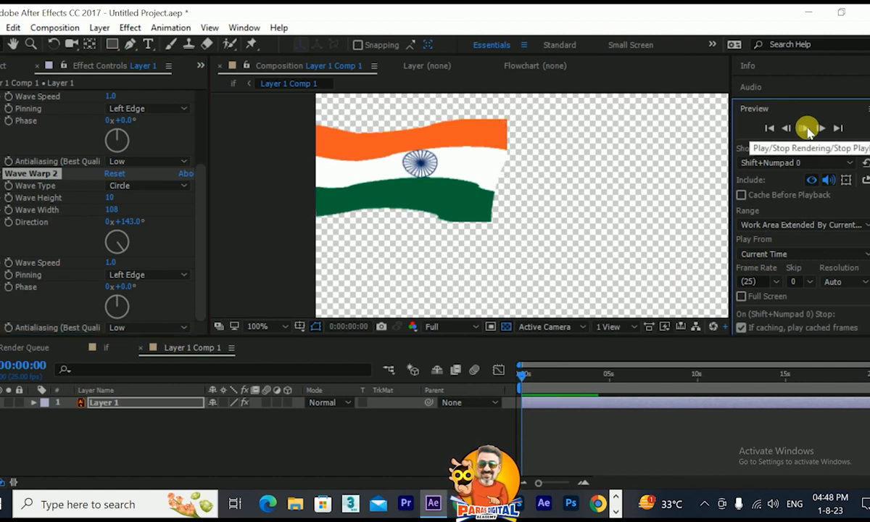
mouse_move(580, 376)
mouse_down()
mouse_move(553, 383)
mouse_move(571, 377)
mouse_up()
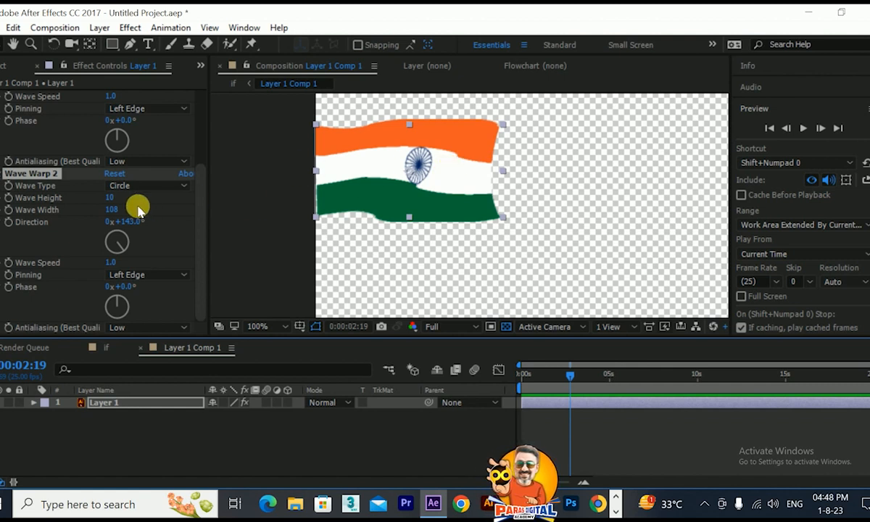
drag(114, 210, 132, 210)
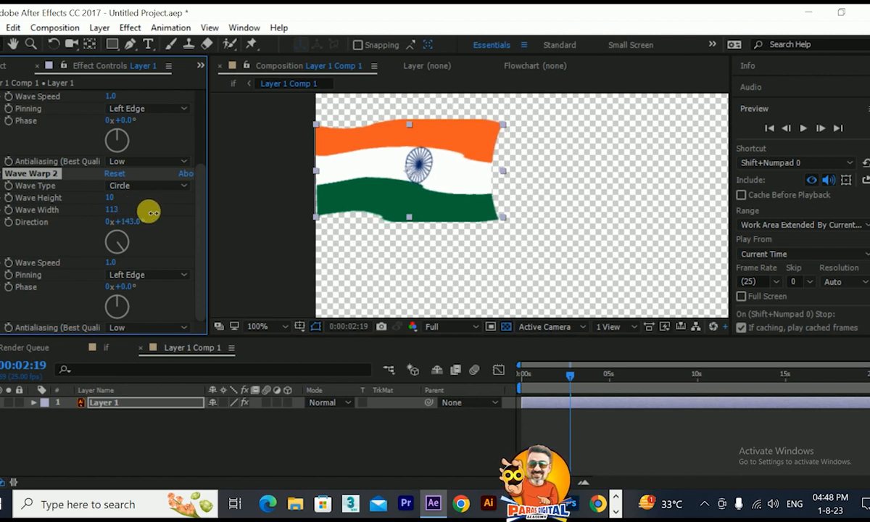
drag(149, 217, 196, 217)
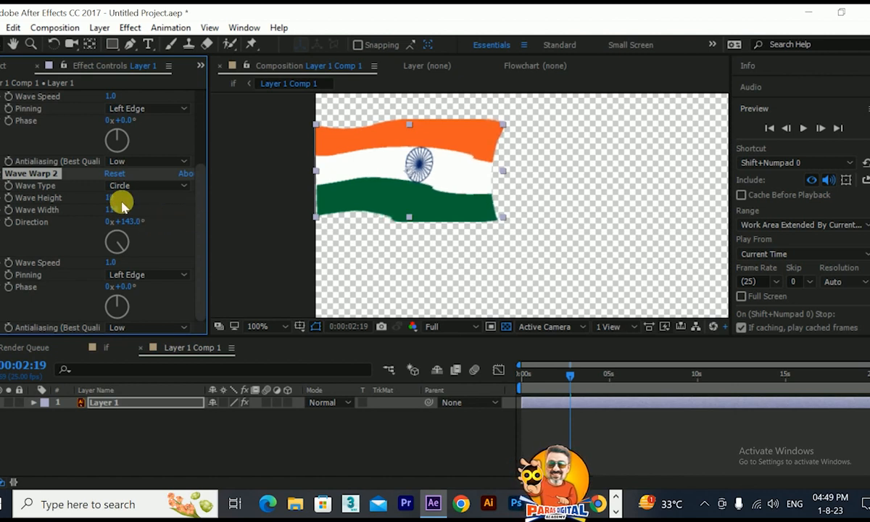
drag(117, 204, 120, 201)
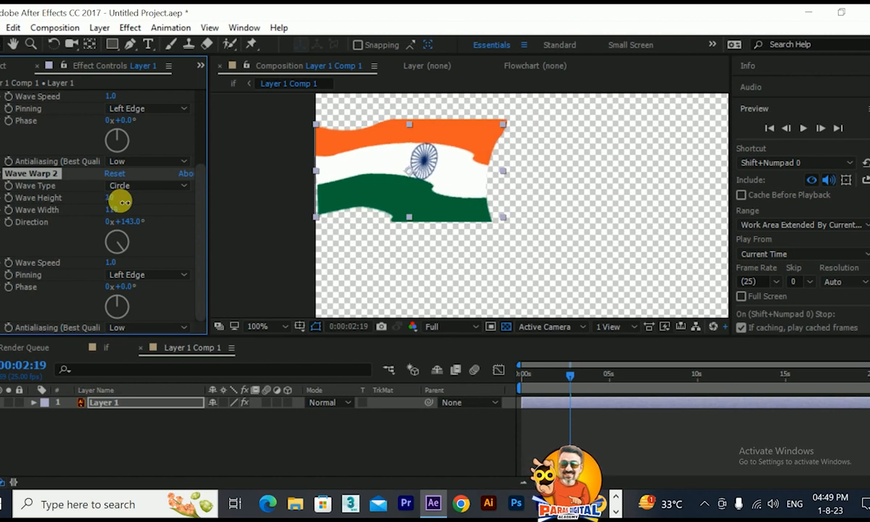
click(470, 174)
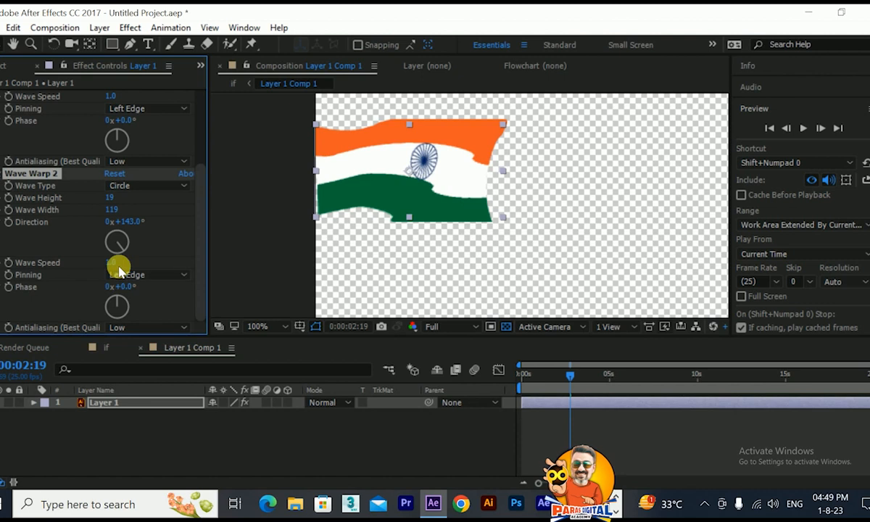
Set the second Wave Warp's wave speed to 0.8 and its antialiasing to High.
drag(116, 269, 112, 276)
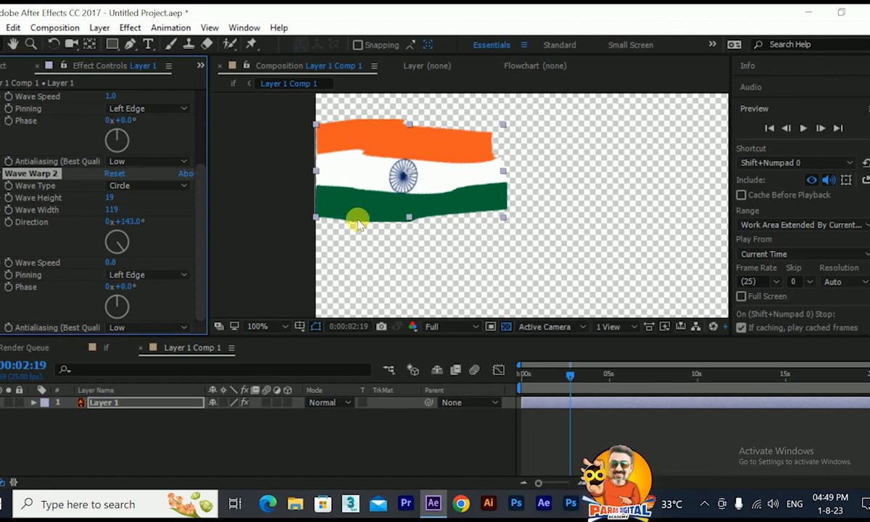
drag(585, 367, 549, 384)
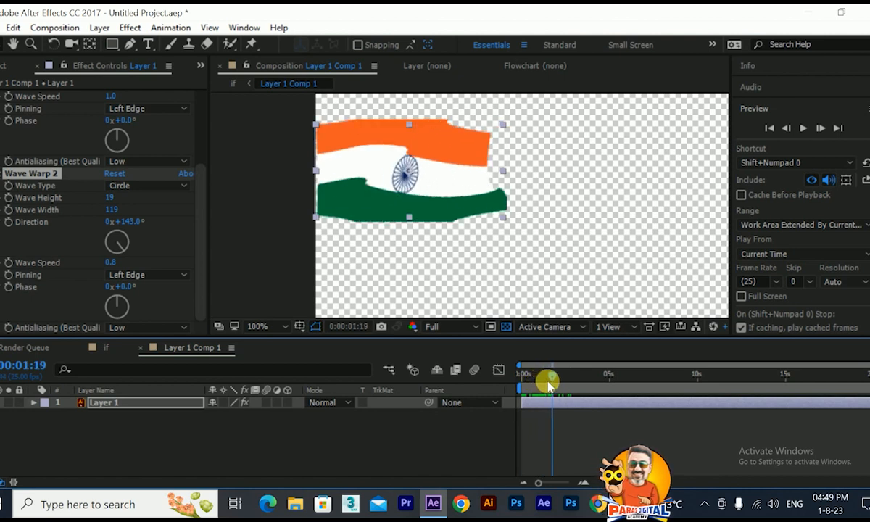
click(145, 327)
click(136, 282)
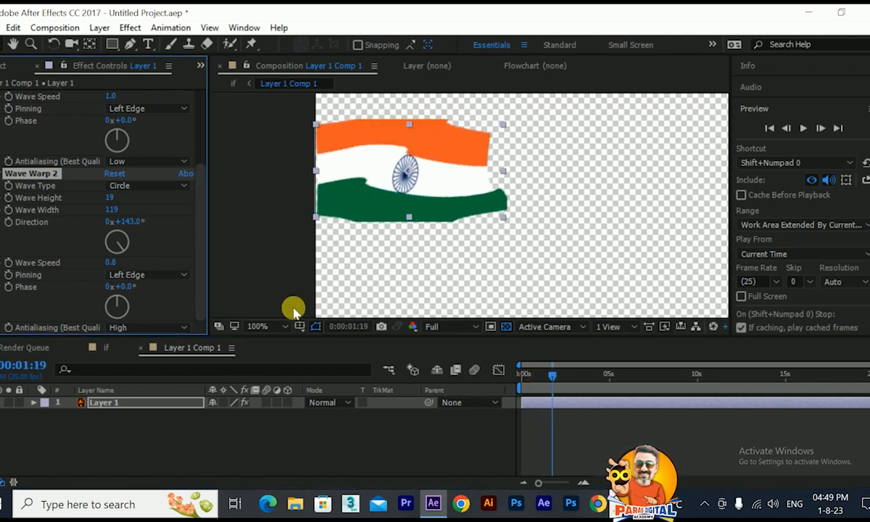
drag(541, 375, 513, 383)
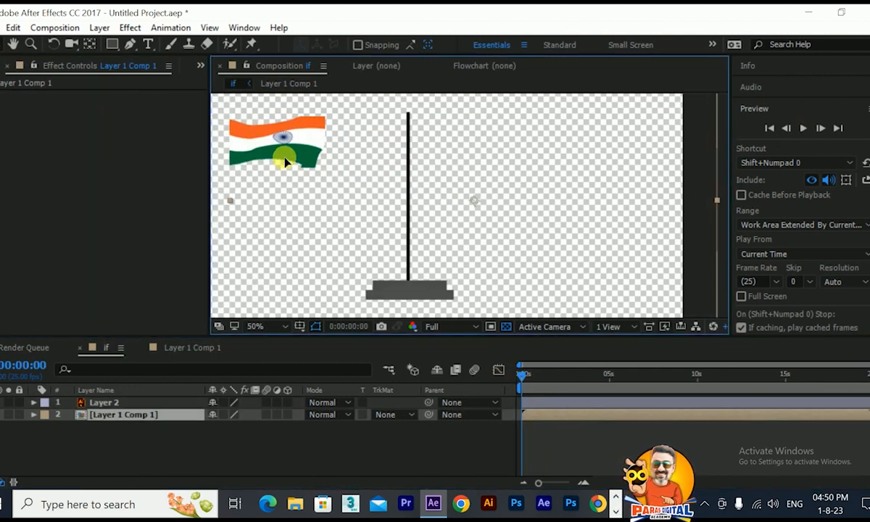
Move the flag pre-composition in the if composition so its hoist edge meets the top of the pole.
drag(285, 161, 462, 154)
mouse_move(601, 374)
mouse_down()
mouse_move(618, 376)
mouse_move(585, 380)
mouse_up()
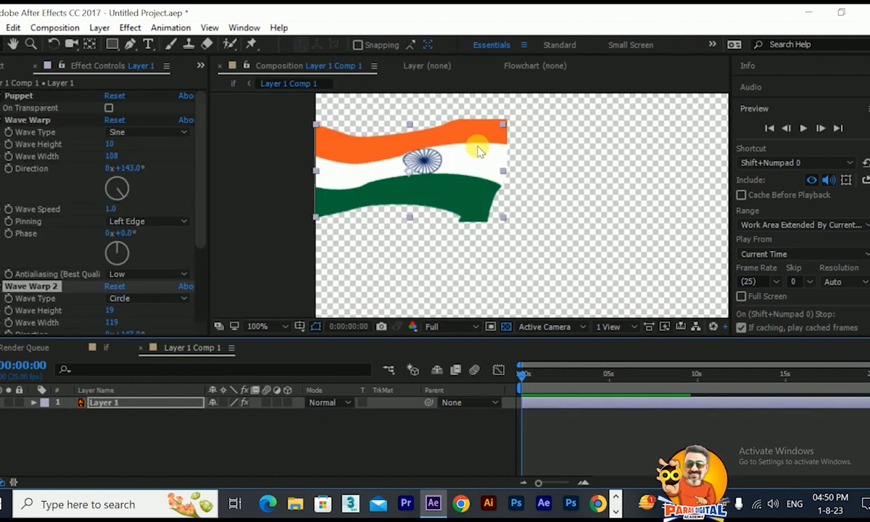
Select the Puppet effect on Layer 1 and try moving the pin at the flag's free edge.
key(comma)
key(comma)
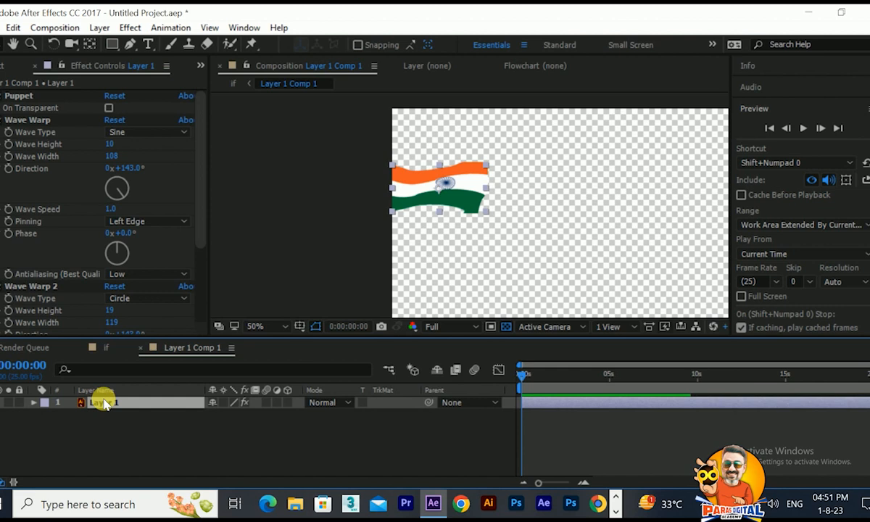
key(e)
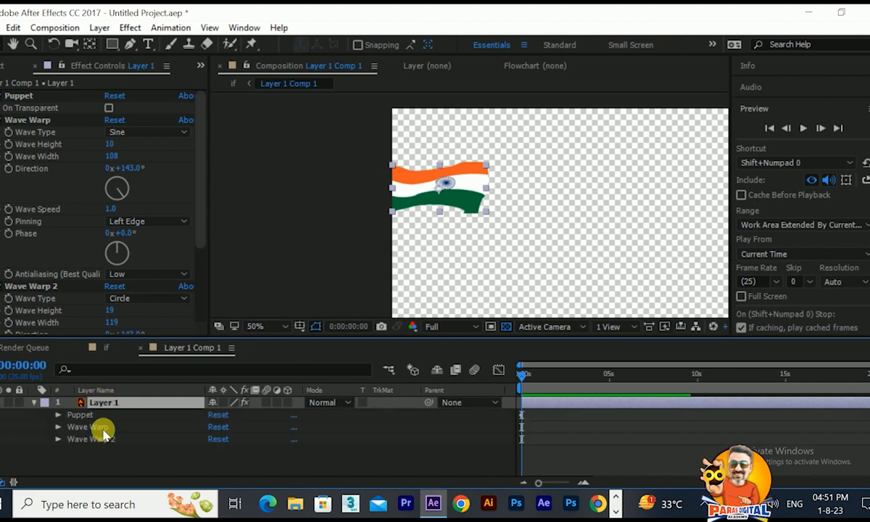
click(95, 415)
scroll(453, 233, up, 2)
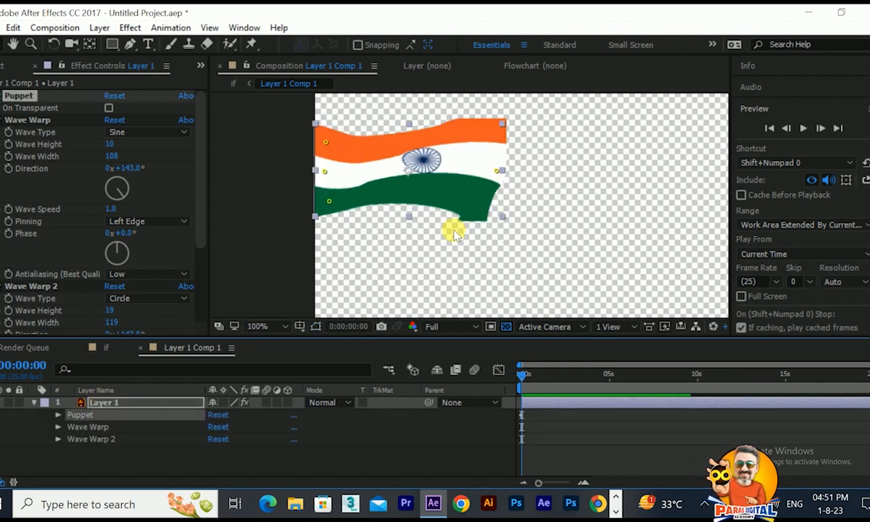
scroll(453, 231, up, 2)
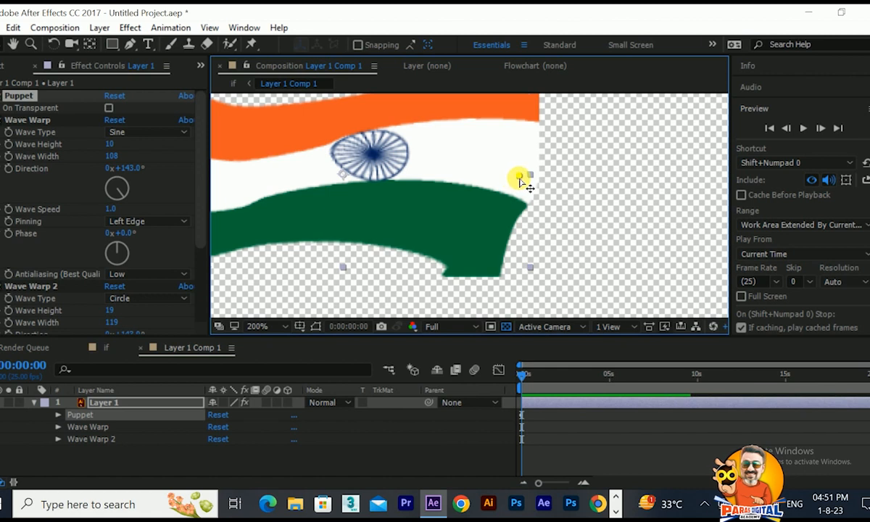
scroll(519, 178, down, 1)
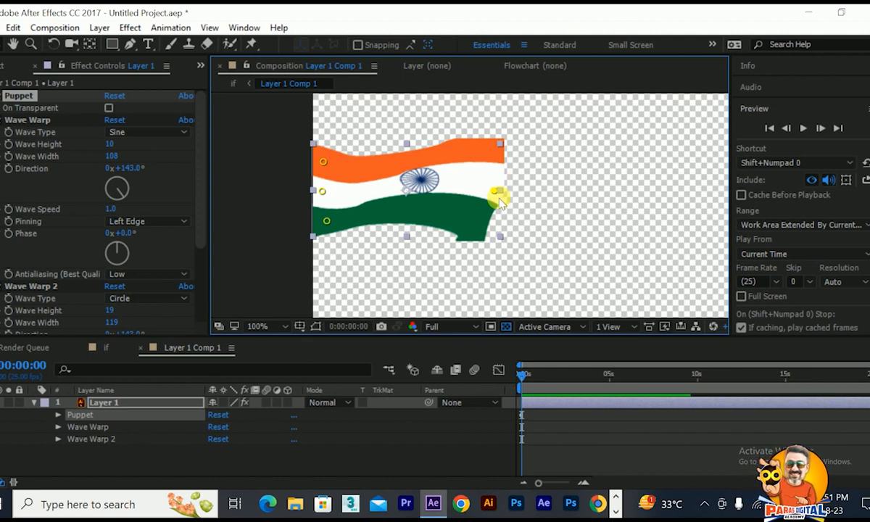
mouse_move(497, 190)
mouse_down()
mouse_move(501, 208)
mouse_move(517, 174)
mouse_move(504, 206)
mouse_move(499, 171)
mouse_move(488, 204)
mouse_move(495, 222)
mouse_move(482, 177)
mouse_move(494, 200)
mouse_up()
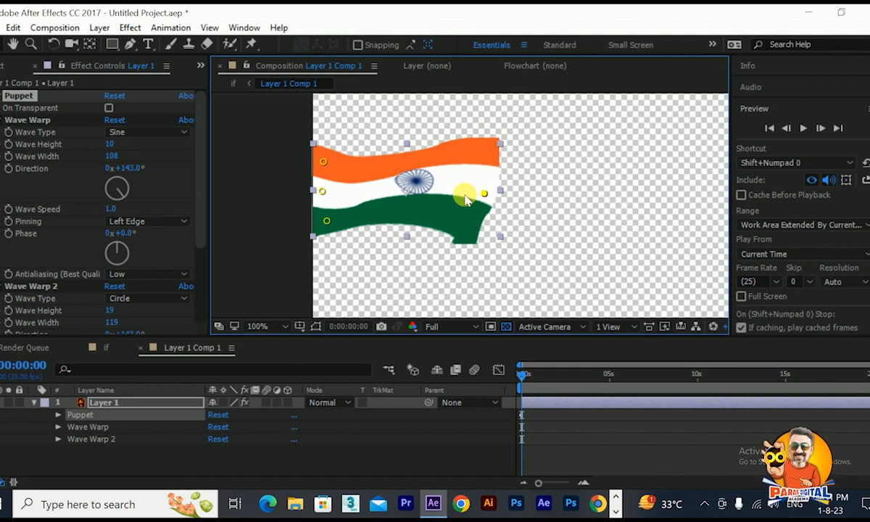
drag(484, 193, 494, 194)
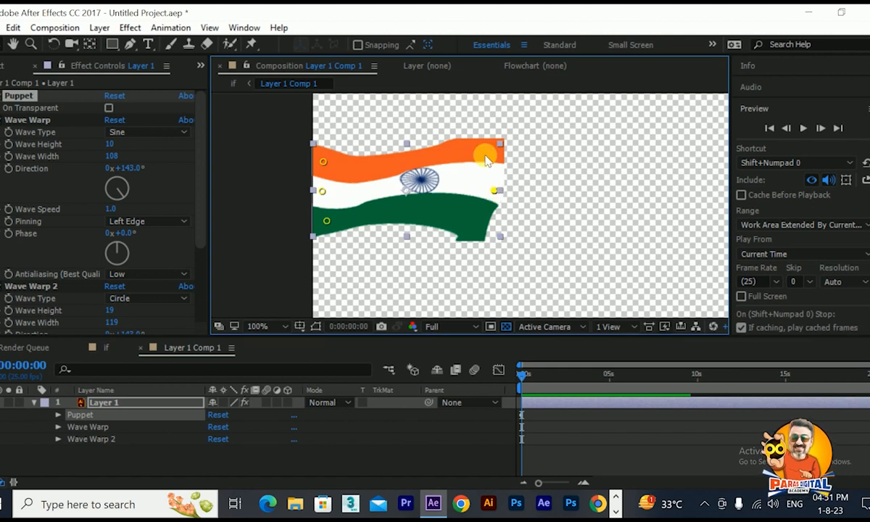
Open Duik and create a bone for the selected Puppet pin at the flag's free edge, leaving Duik closed.
click(245, 27)
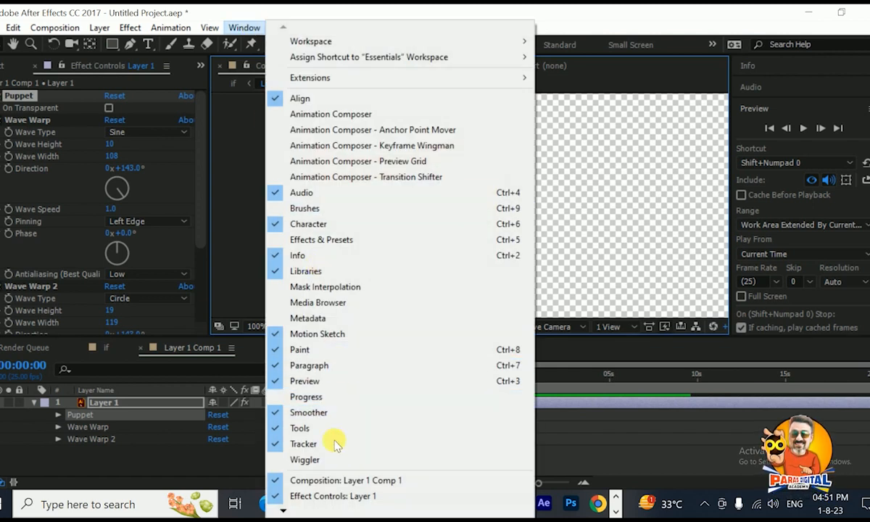
click(304, 499)
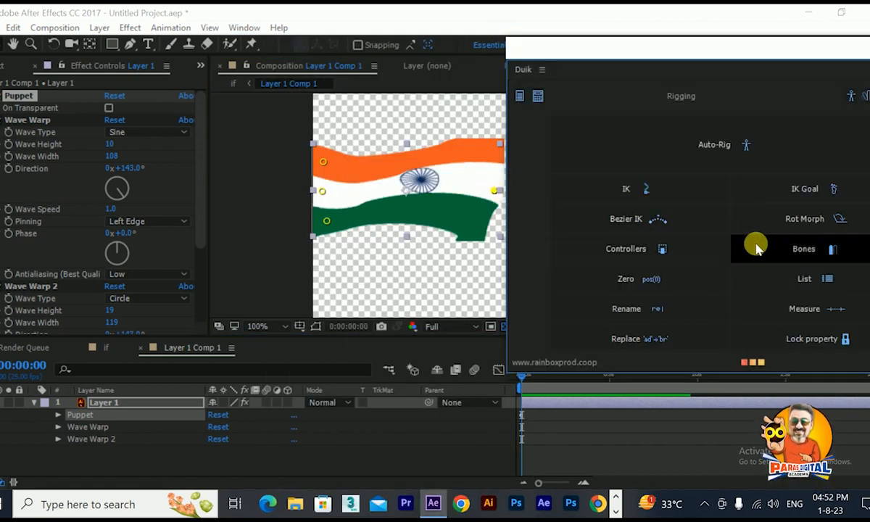
click(803, 250)
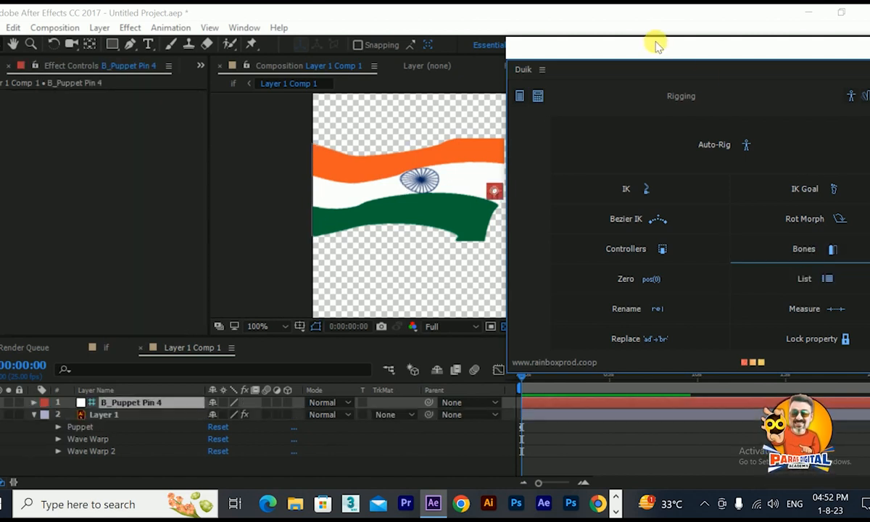
drag(657, 46, 352, 64)
click(634, 71)
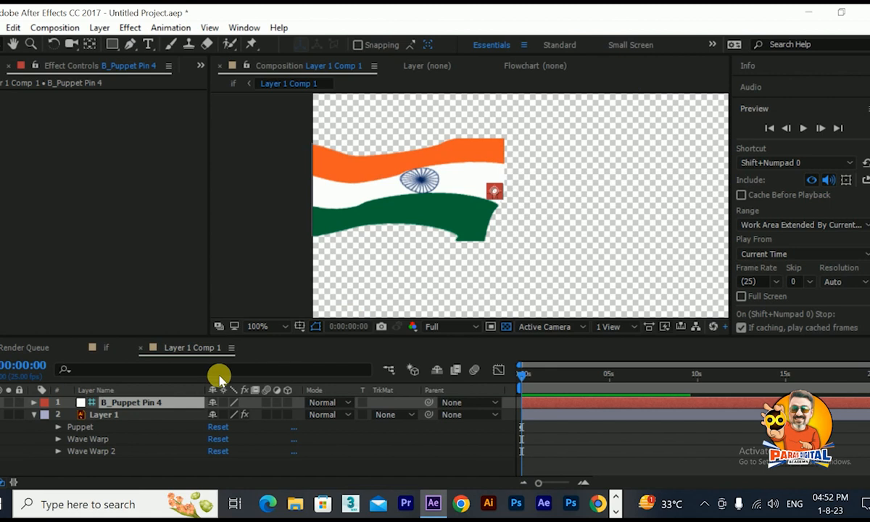
Try moving the new bone up and outward to test how it bends the flag.
click(101, 415)
click(111, 403)
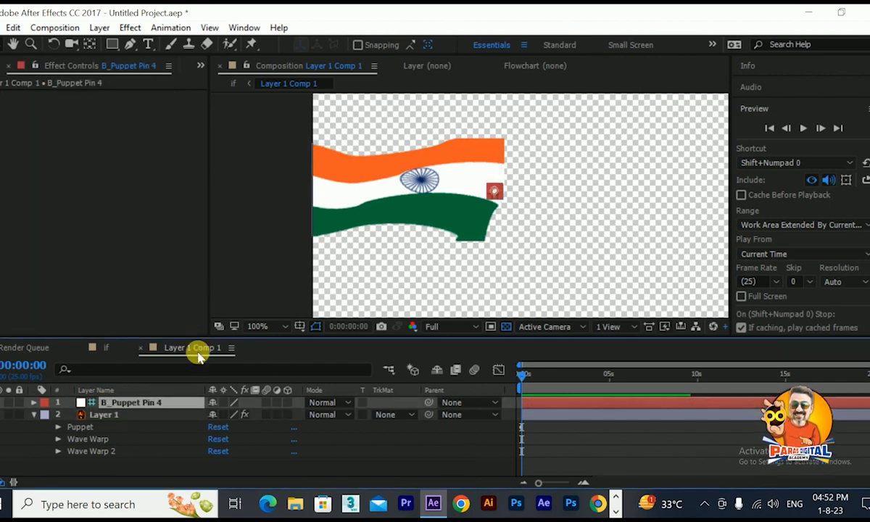
drag(495, 190, 520, 141)
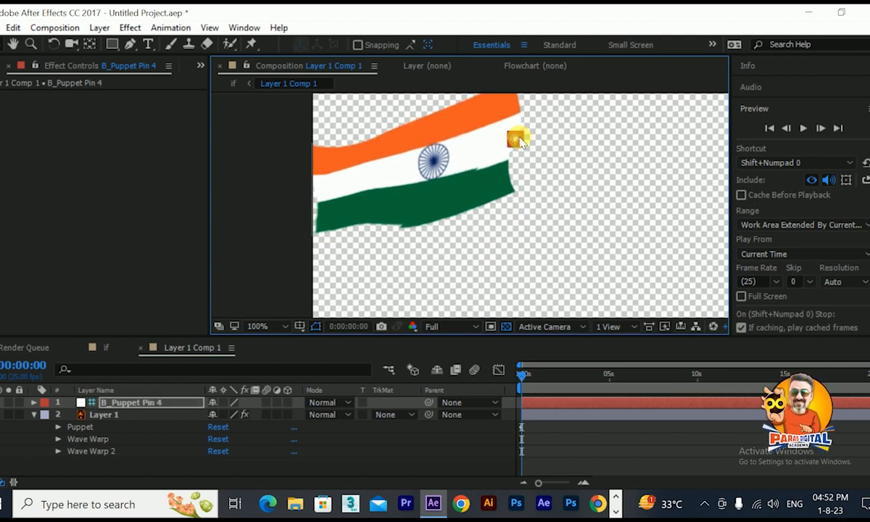
drag(516, 139, 519, 137)
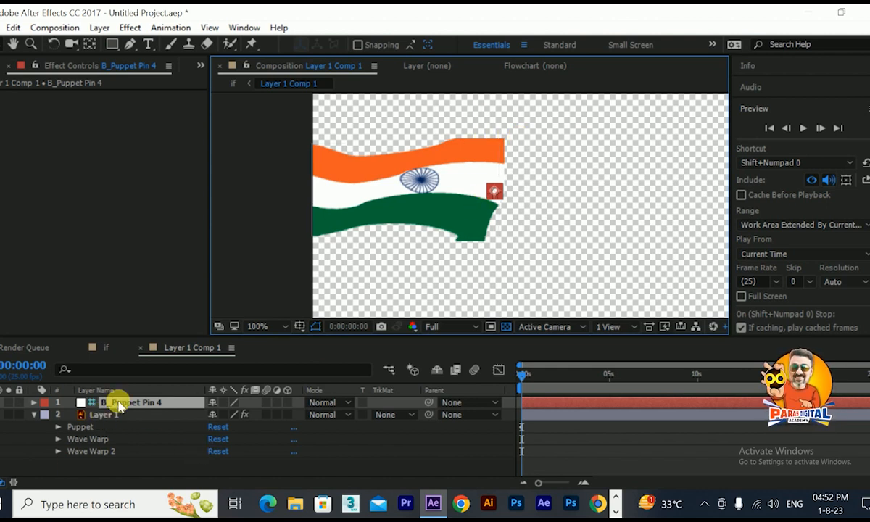
Add the expression wiggle(1,100) to the bone layer's position.
key(p)
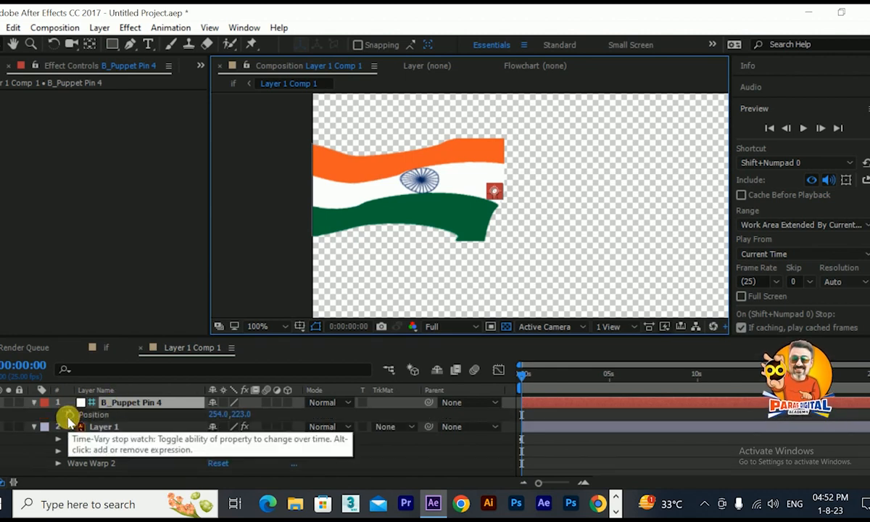
alt+click(68, 415)
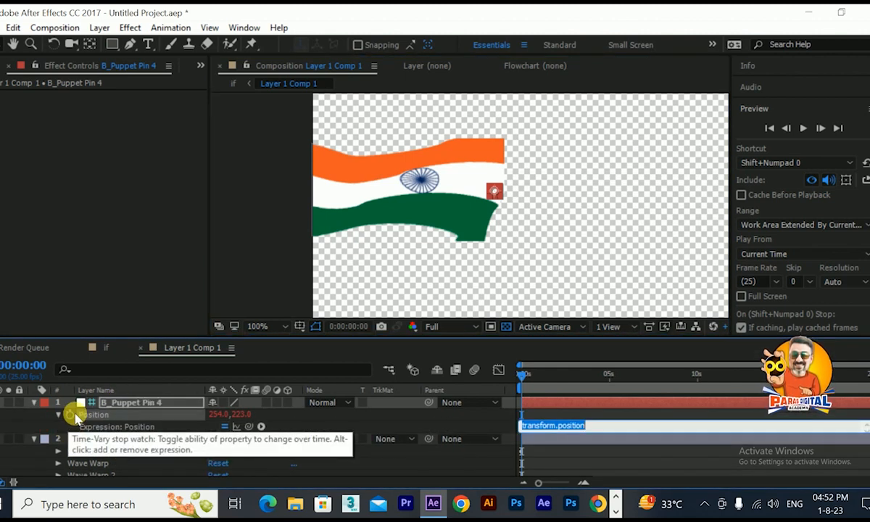
text(wiggl)
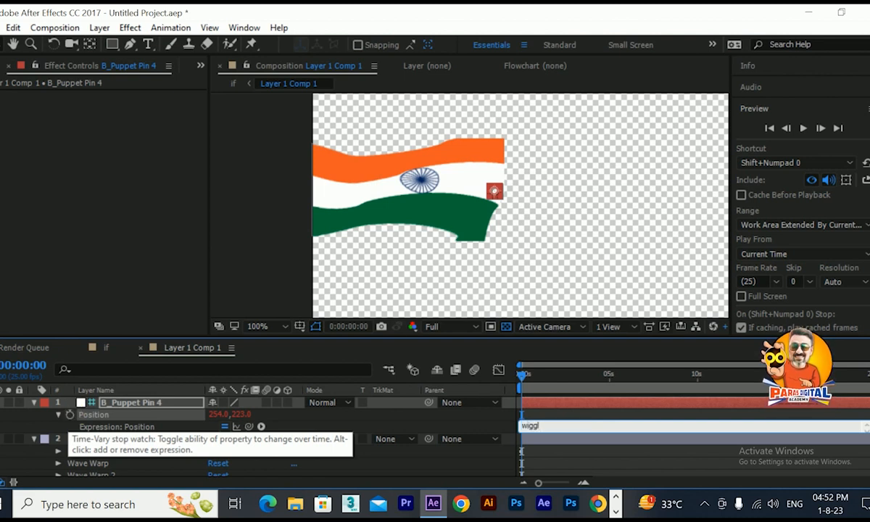
text(e(1,100)
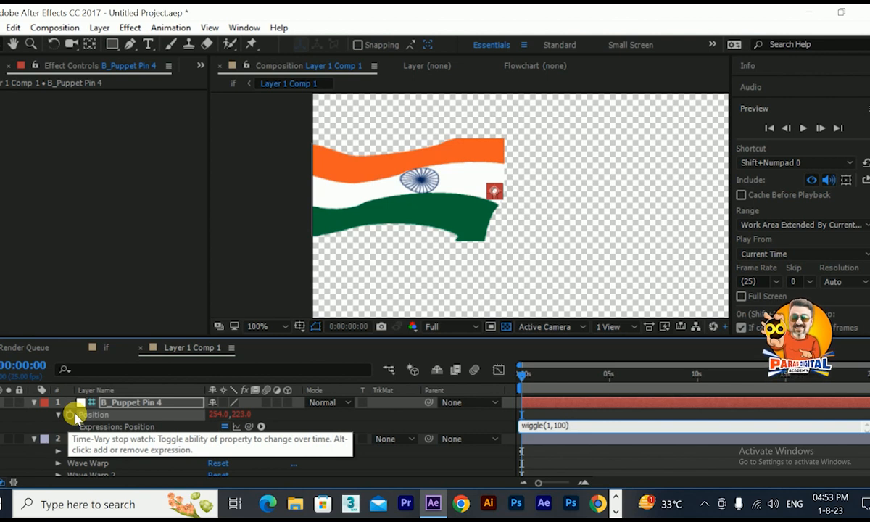
click(570, 413)
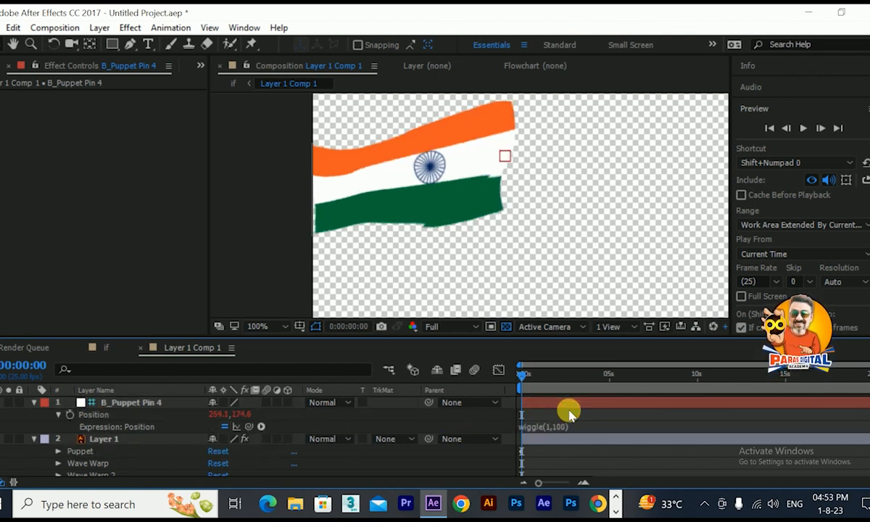
Open the if composition and scrub through the flag's motion on the pole.
click(95, 348)
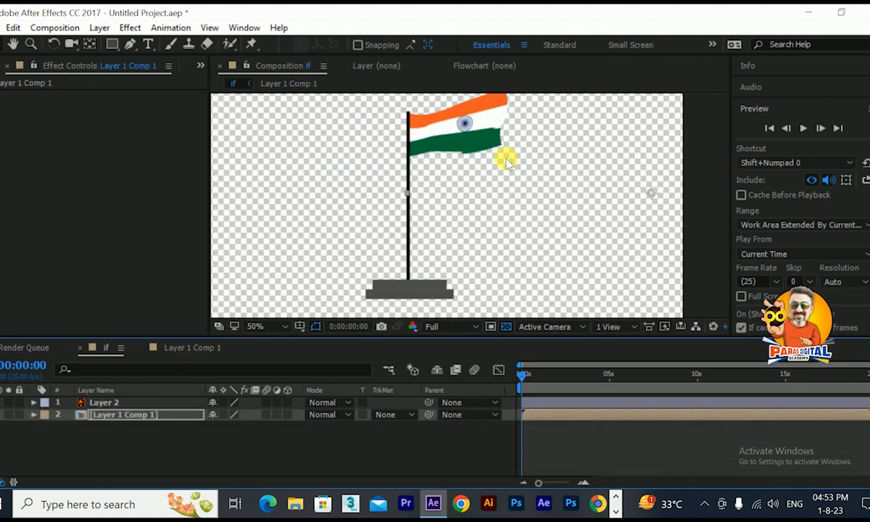
drag(530, 376, 509, 401)
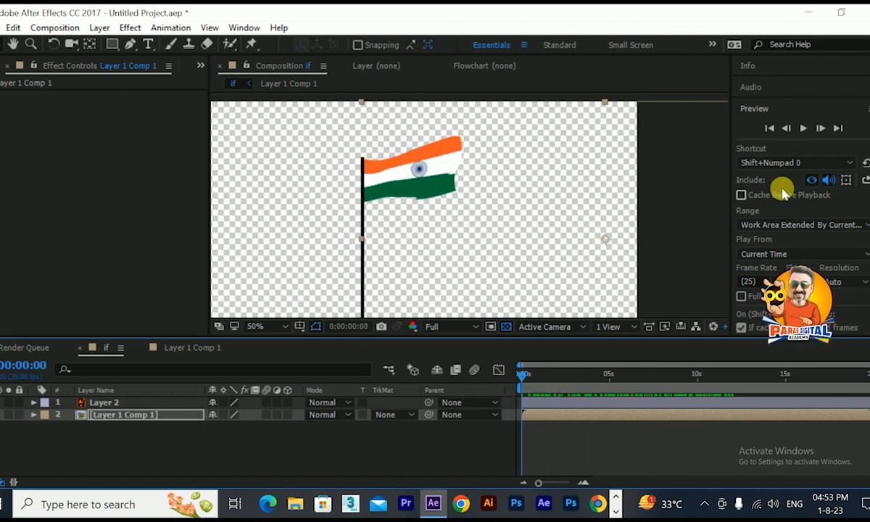
drag(635, 373, 633, 415)
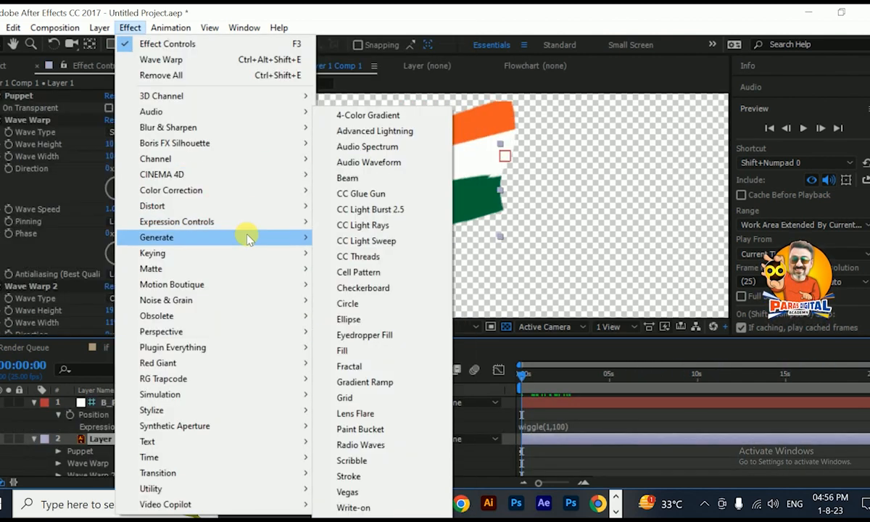
Apply the CC Light Sweep effect to Layer 1 and adjust its direction and width.
click(359, 241)
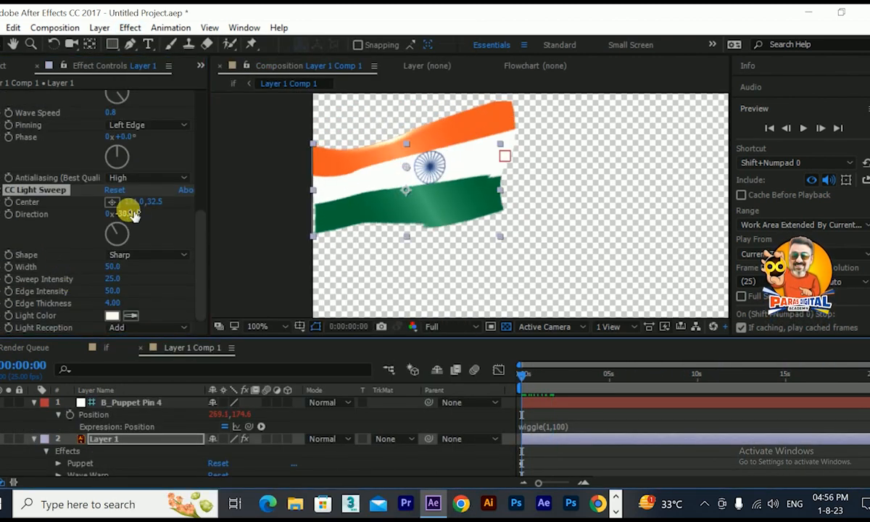
drag(133, 218, 155, 218)
drag(116, 269, 112, 293)
Keyframe the CC Light Sweep center so the light travels across the flag, and return to the if composition.
mouse_move(549, 375)
mouse_down()
mouse_move(519, 377)
mouse_move(541, 375)
mouse_move(528, 373)
mouse_move(550, 390)
mouse_move(573, 385)
mouse_move(556, 381)
mouse_up()
click(9, 202)
key(u)
drag(134, 202, 225, 203)
drag(556, 380, 532, 383)
click(107, 349)
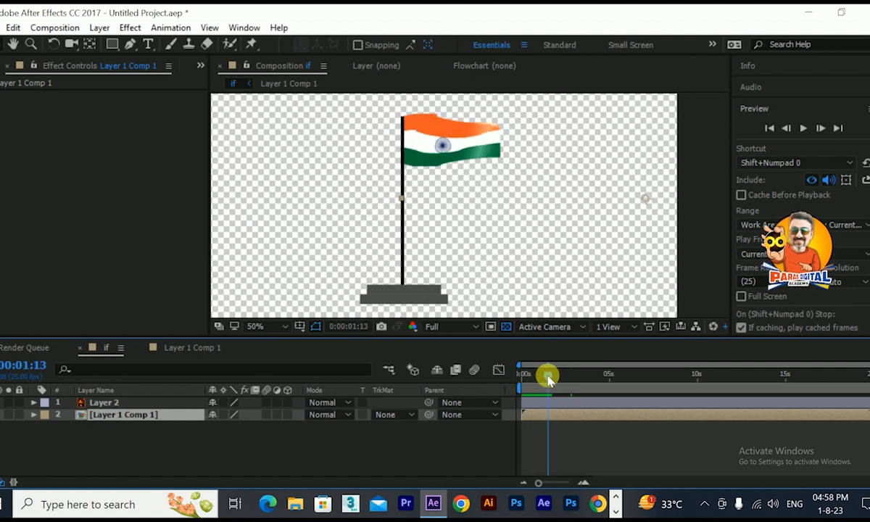